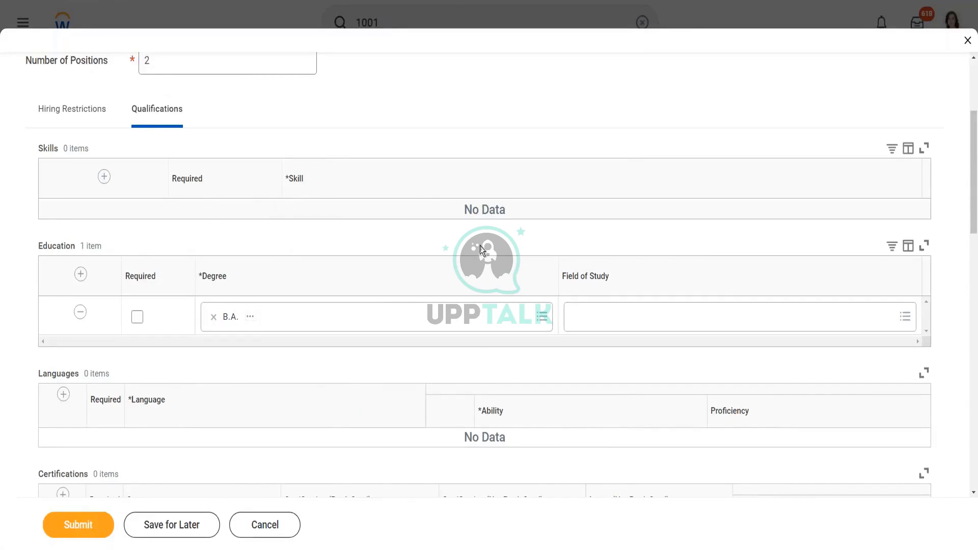
{"action": "double_click", "coordinate": [40, 151]}
{"action": "double_click", "coordinate": [40, 245]}
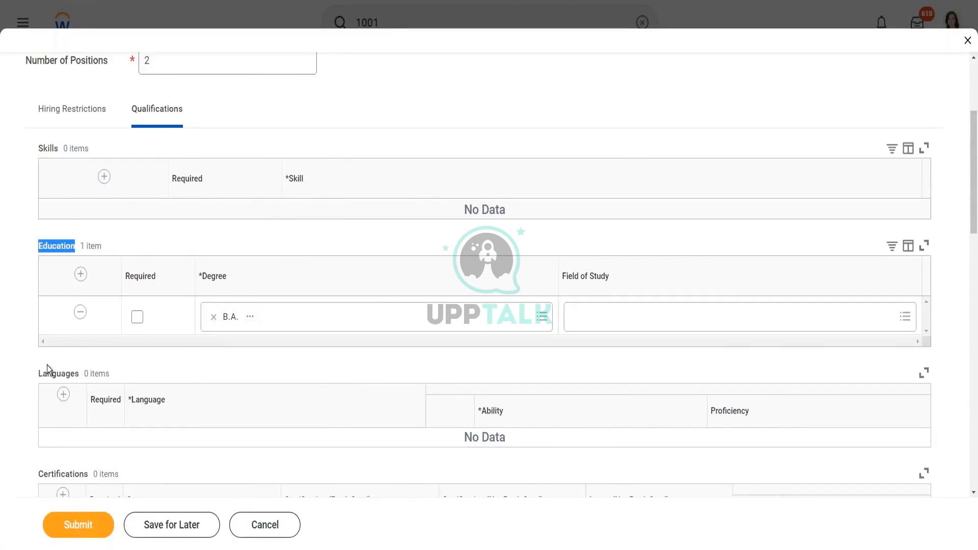
{"action": "left_click_drag", "start_coordinate": [43, 373], "coordinate": [110, 374]}
{"action": "scroll", "coordinate": [144, 337], "scroll_direction": "down", "scroll_amount": 2}
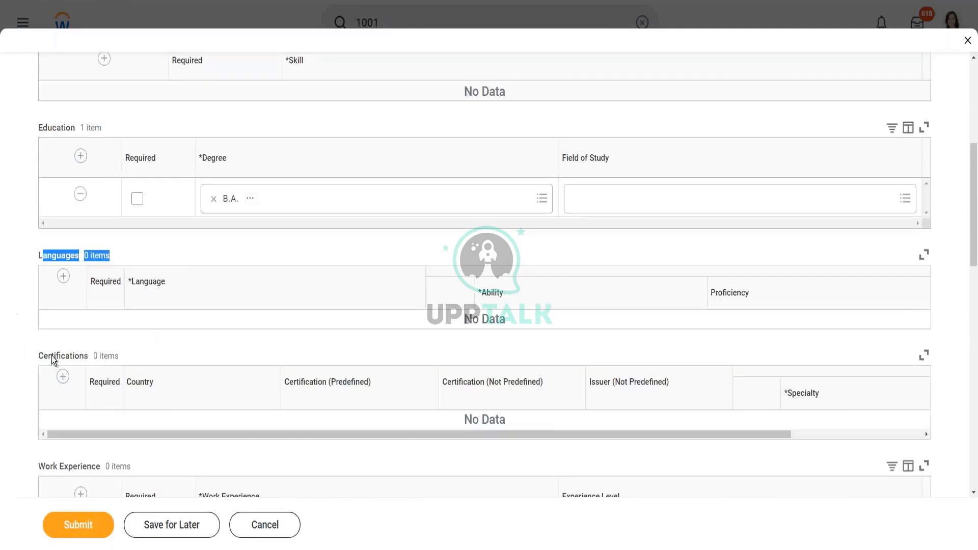
{"action": "scroll", "coordinate": [90, 369], "scroll_direction": "down", "scroll_amount": 2}
{"action": "scroll", "coordinate": [108, 414], "scroll_direction": "down", "scroll_amount": 2}
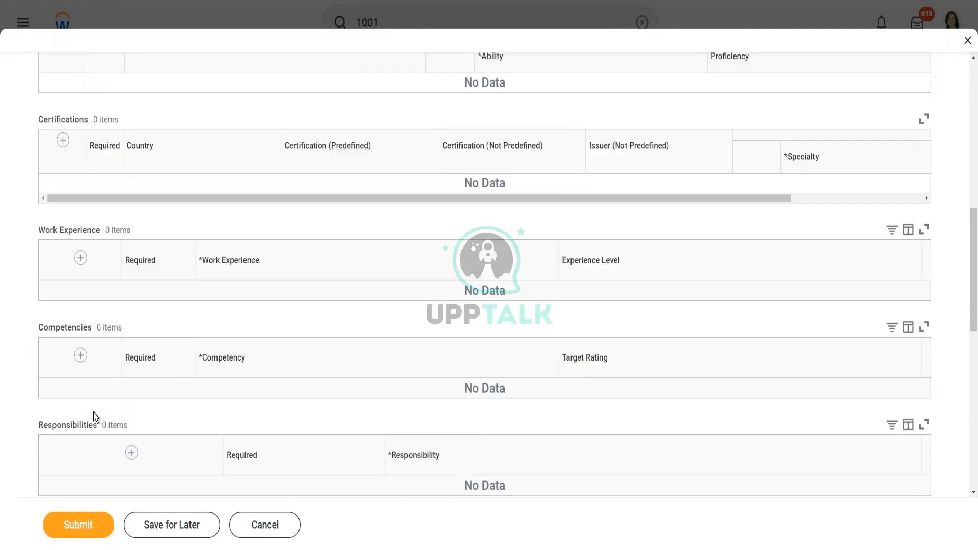
{"action": "scroll", "coordinate": [72, 399], "scroll_direction": "down", "scroll_amount": 1}
{"action": "scroll", "coordinate": [72, 399], "scroll_direction": "down", "scroll_amount": 3}
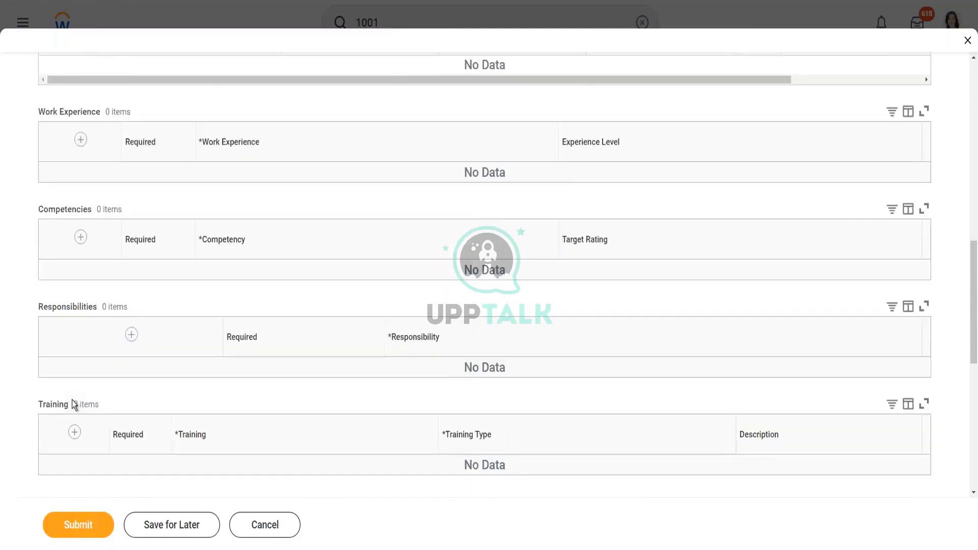
{"action": "scroll", "coordinate": [229, 274], "scroll_direction": "up", "scroll_amount": 6}
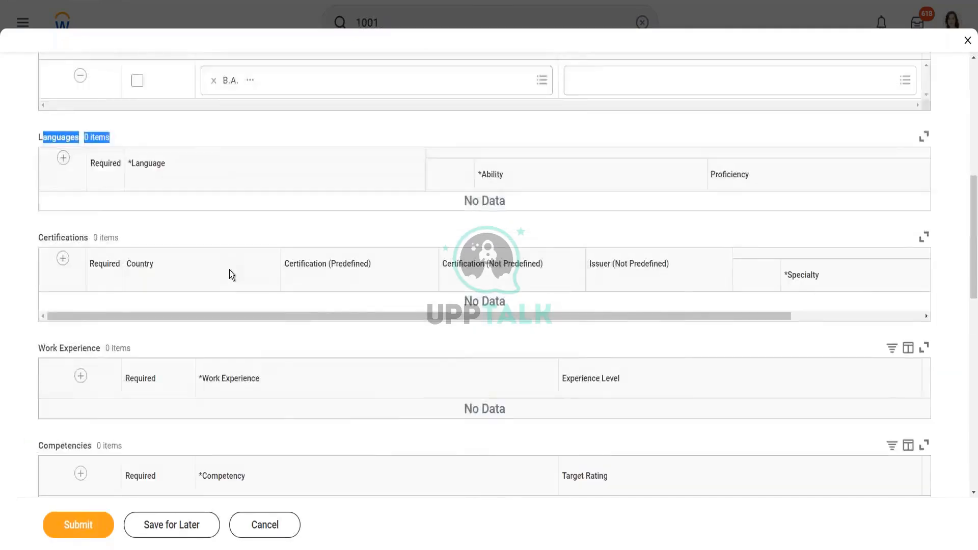
{"action": "scroll", "coordinate": [229, 270], "scroll_direction": "up", "scroll_amount": 1}
{"action": "scroll", "coordinate": [229, 270], "scroll_direction": "up", "scroll_amount": 1}
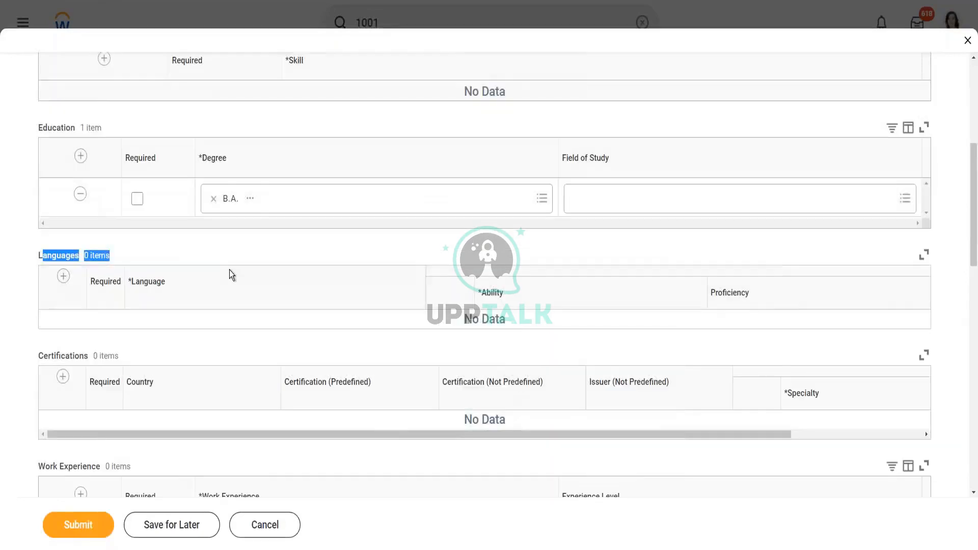
{"action": "left_click", "coordinate": [215, 226]}
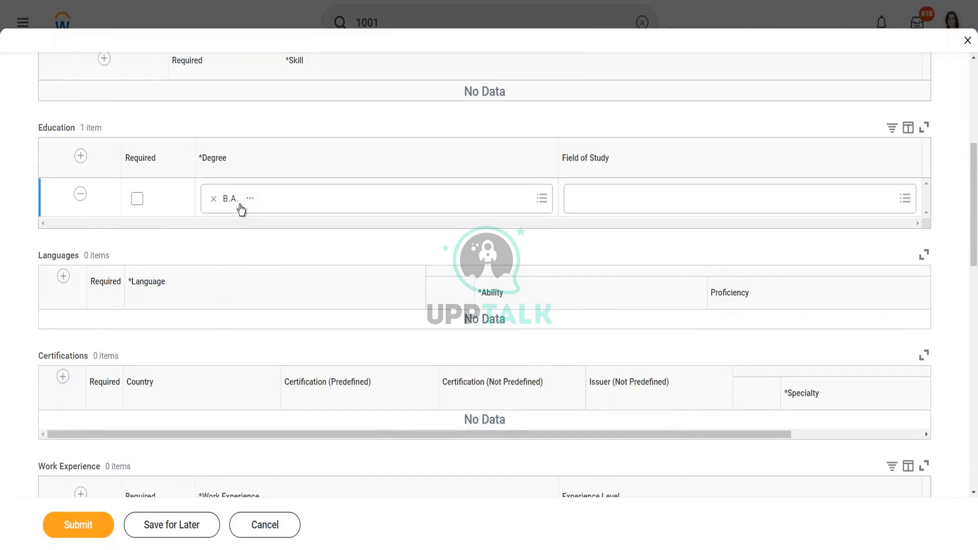
{"action": "scroll", "coordinate": [241, 209], "scroll_direction": "up", "scroll_amount": 3}
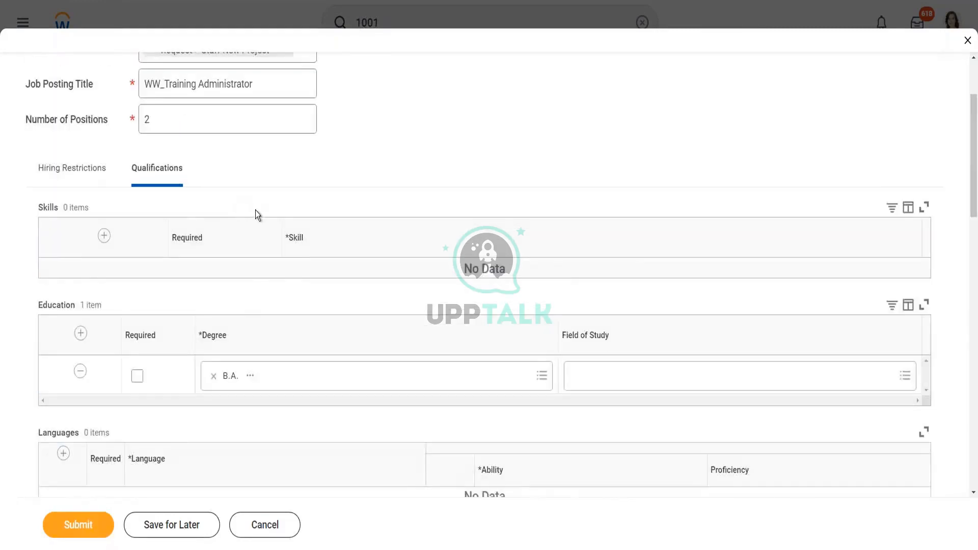
{"action": "scroll", "coordinate": [262, 332], "scroll_direction": "down", "scroll_amount": 1}
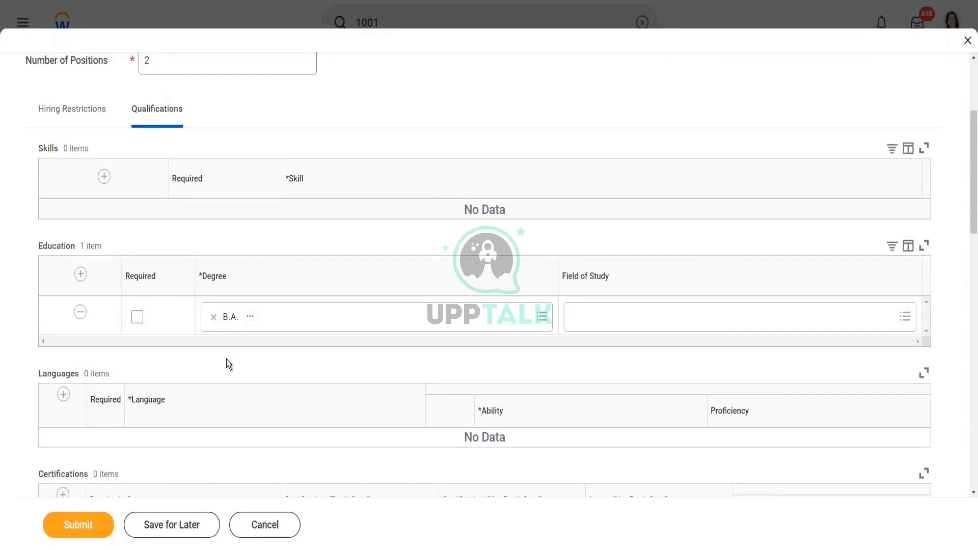
{"action": "left_click", "coordinate": [43, 108]}
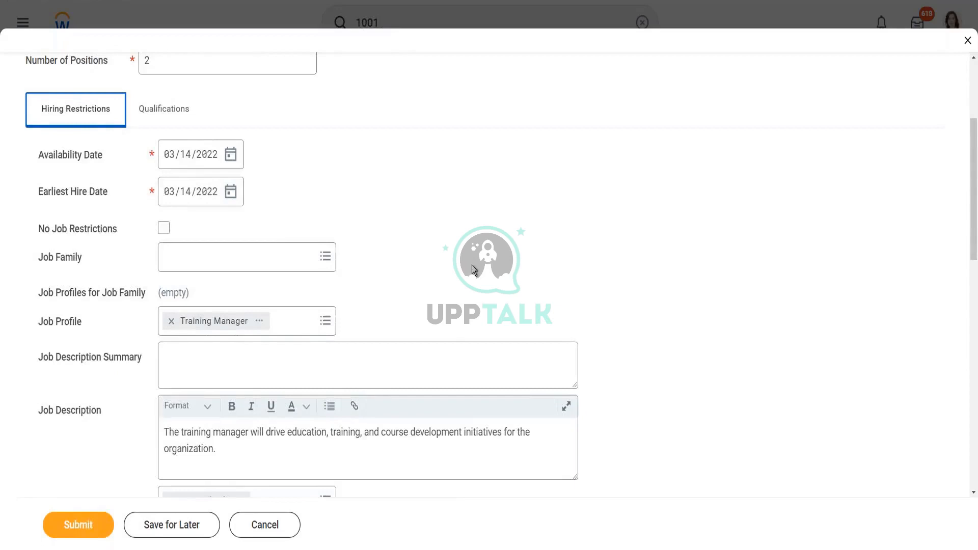
{"action": "scroll", "coordinate": [473, 269], "scroll_direction": "down", "scroll_amount": 1}
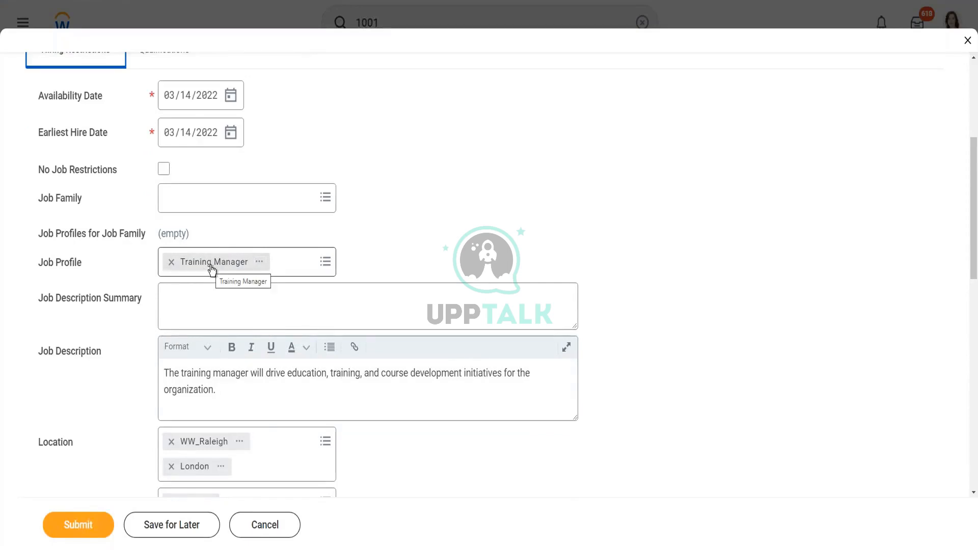
{"action": "scroll", "coordinate": [195, 155], "scroll_direction": "up", "scroll_amount": 1}
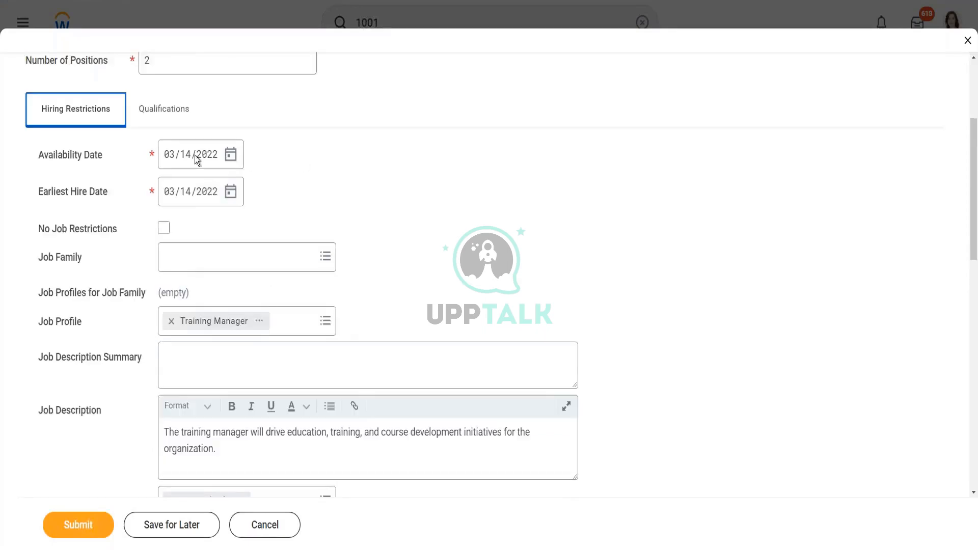
{"action": "left_click", "coordinate": [174, 113]}
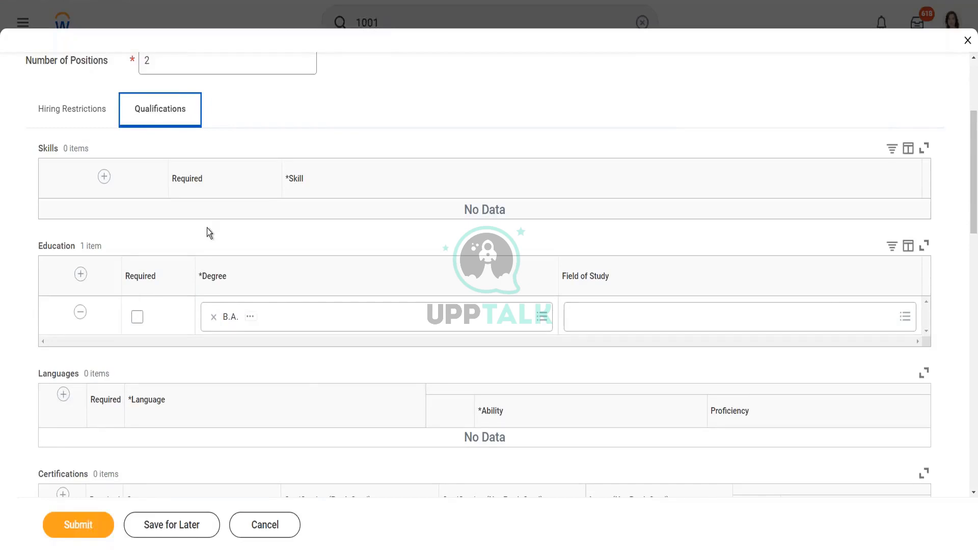
Change the required education degree from B.A. to M.S., choosing from the default country's degree list.
{"action": "left_click", "coordinate": [282, 318]}
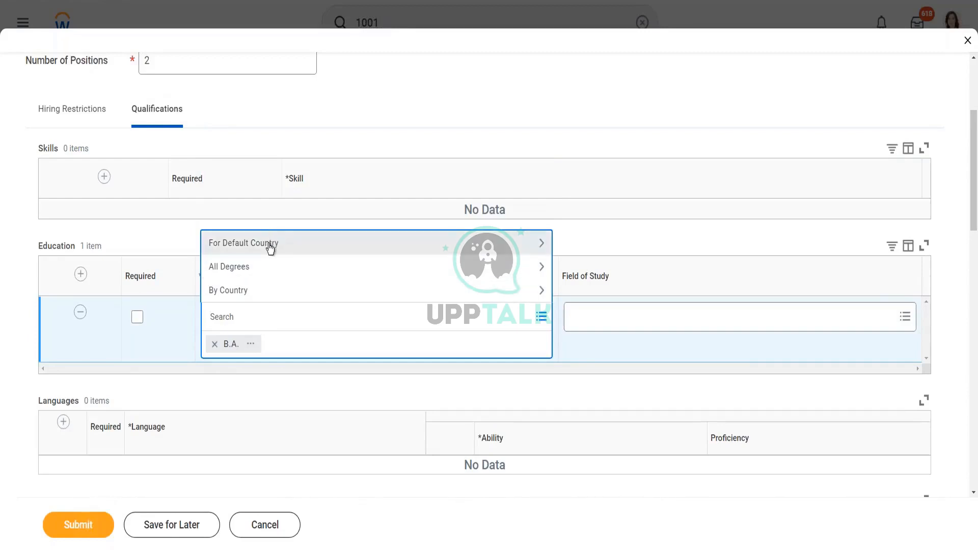
{"action": "left_click", "coordinate": [271, 244]}
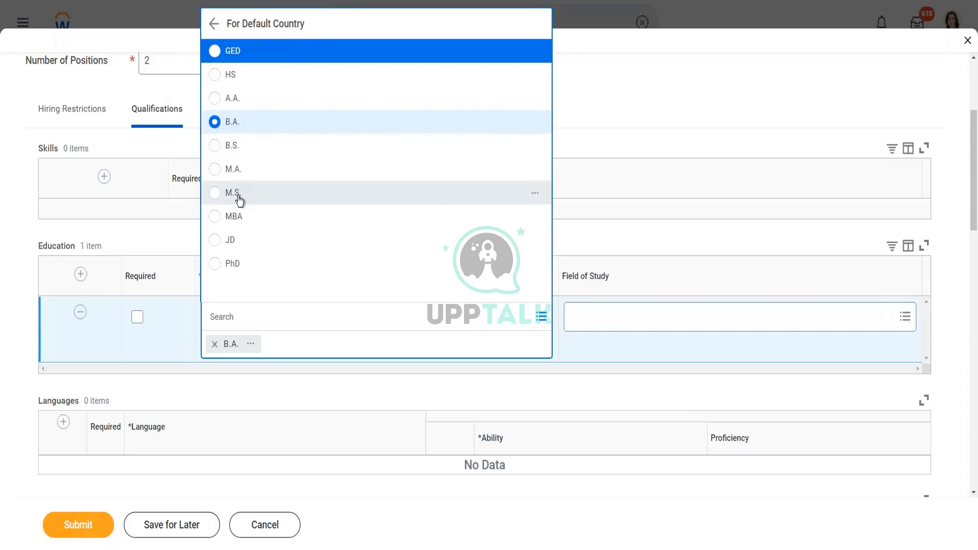
{"action": "left_click", "coordinate": [240, 194]}
{"action": "left_click", "coordinate": [207, 235]}
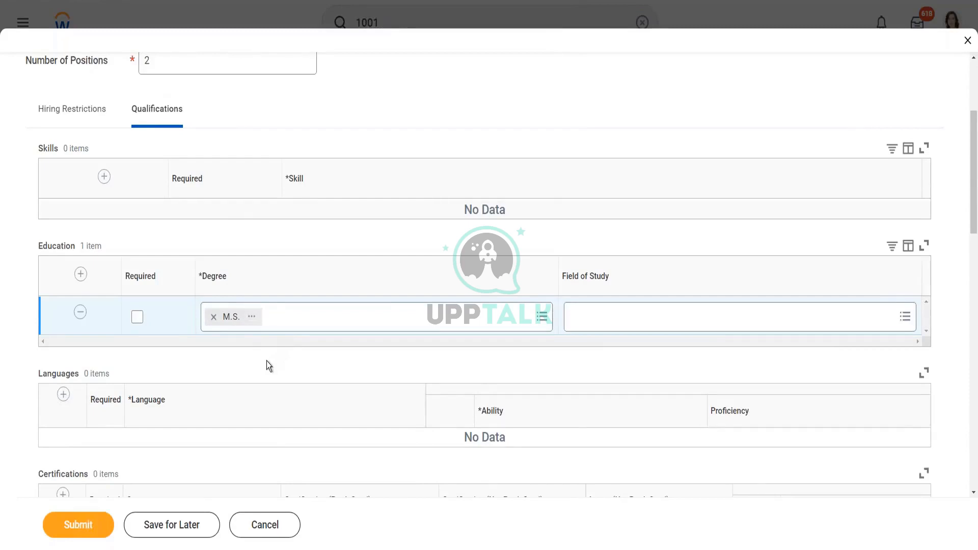
{"action": "scroll", "coordinate": [267, 362], "scroll_direction": "down", "scroll_amount": 3}
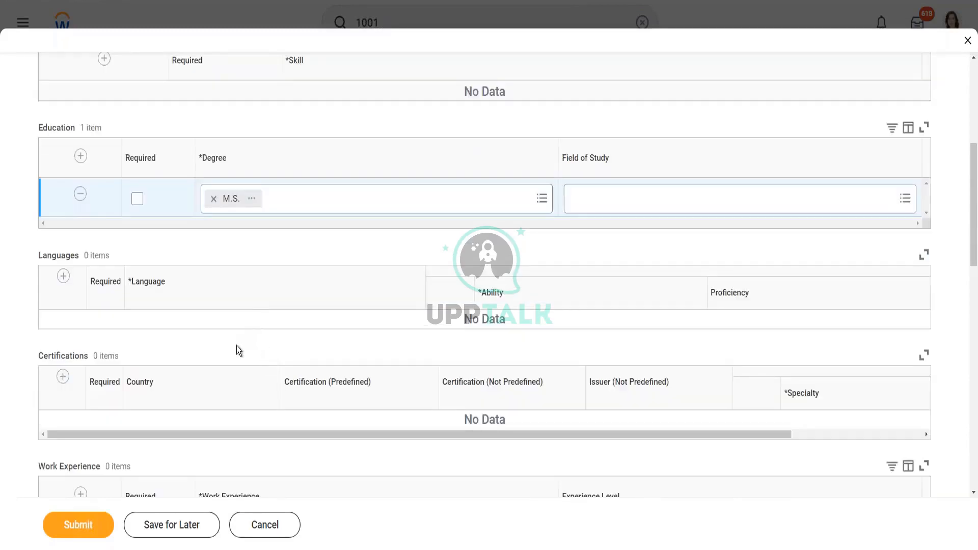
Add a certification requirement row with country United States of America.
{"action": "left_click", "coordinate": [61, 379]}
{"action": "scroll", "coordinate": [209, 308], "scroll_direction": "down", "scroll_amount": 2}
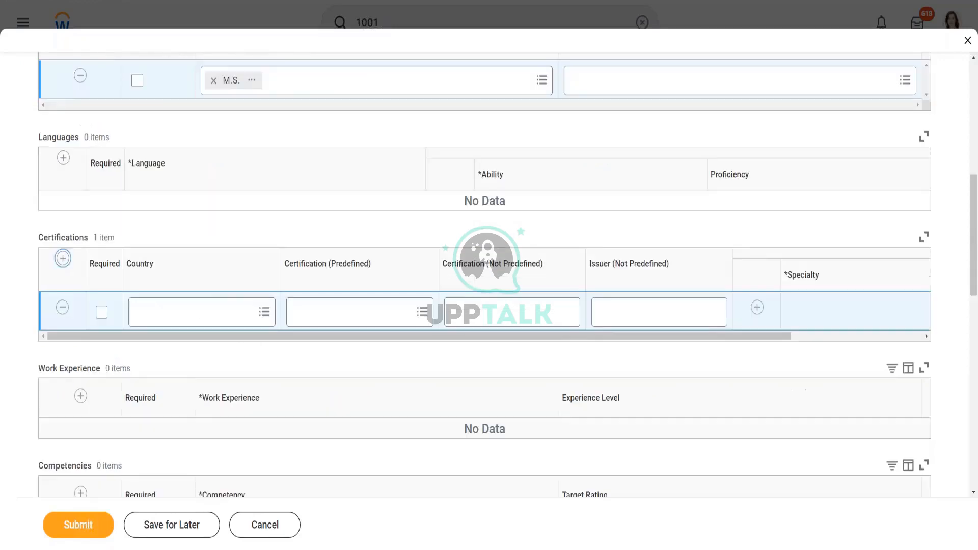
{"action": "left_click", "coordinate": [209, 309]}
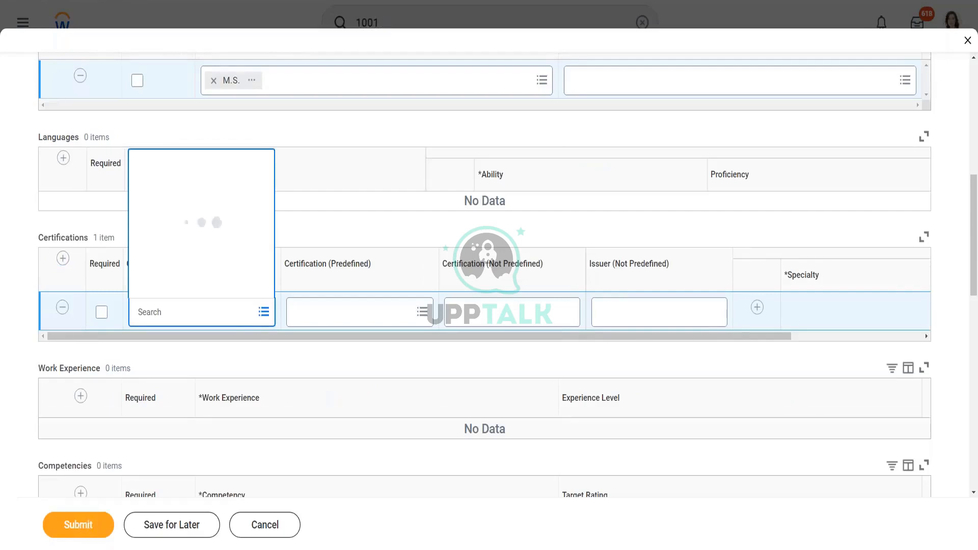
{"action": "type", "text": "united states of ameria"}
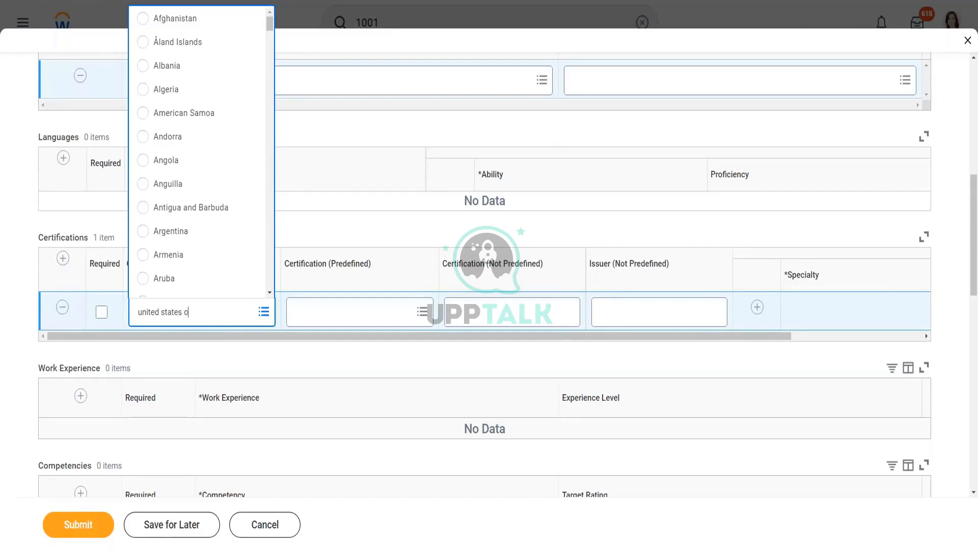
{"action": "key", "text": "BackSpace"}
{"action": "key", "text": "BackSpace"}
{"action": "type", "text": "c"}
{"action": "type", "text": "ica"}
{"action": "key", "text": "Return"}
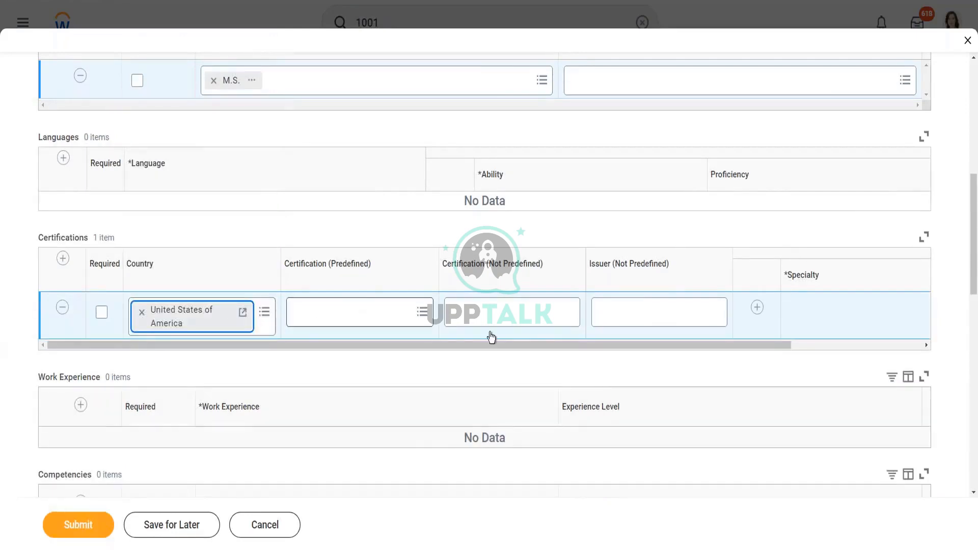
Name the certification 'Training Manager Course', issued by Training Management Institute, and add a specialty row.
{"action": "left_click", "coordinate": [517, 315]}
{"action": "type", "text": "T"}
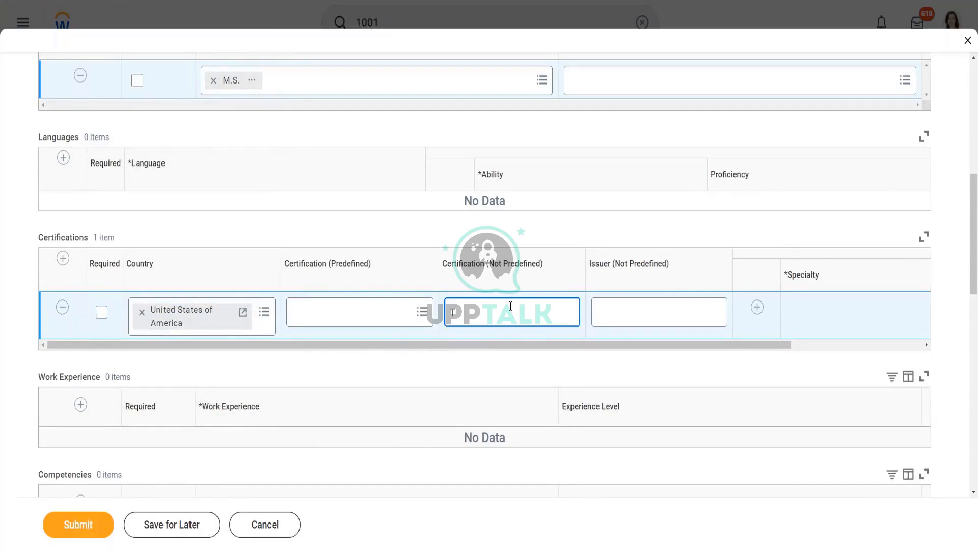
{"action": "type", "text": "raining Manager Course"}
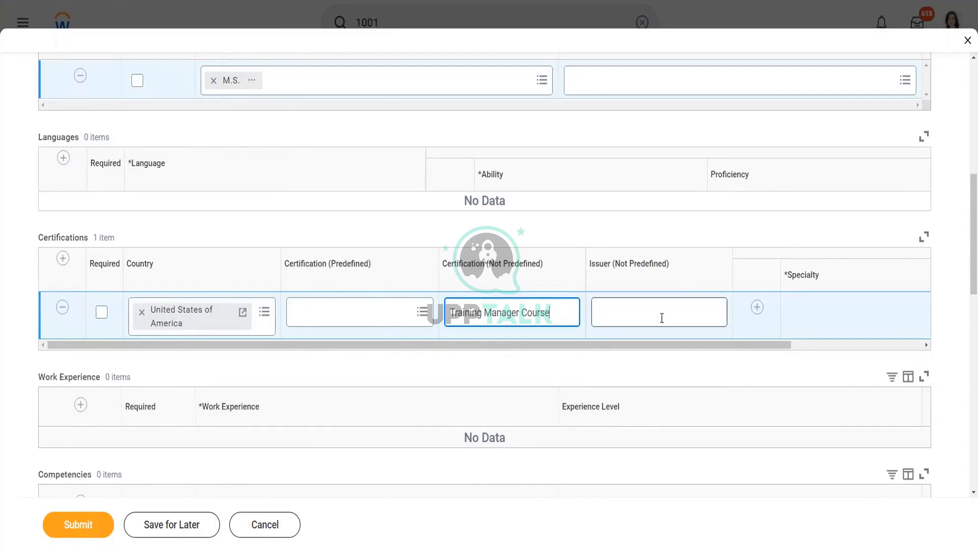
{"action": "left_click", "coordinate": [652, 311]}
{"action": "type", "text": "Training Management"}
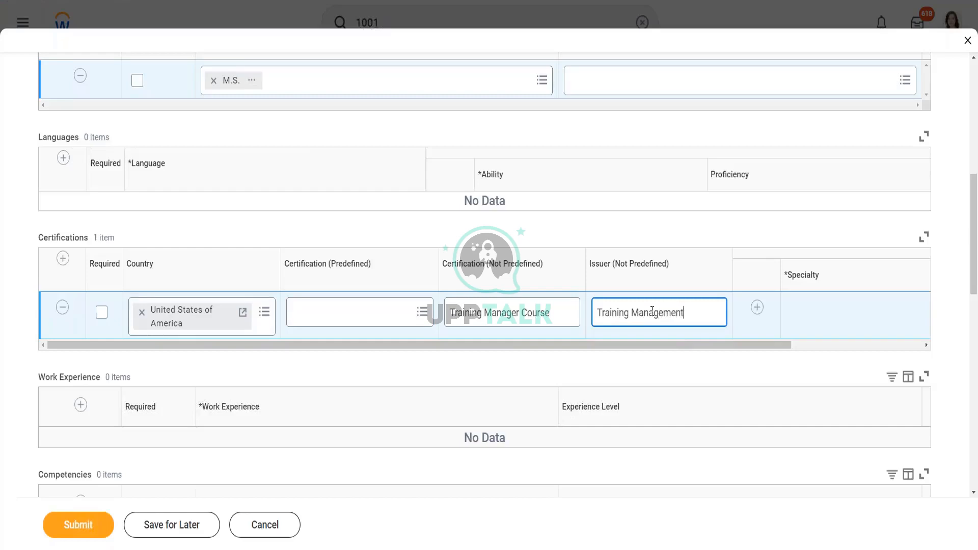
{"action": "type", "text": " Institute"}
{"action": "left_click_drag", "start_coordinate": [700, 345], "coordinate": [850, 365]}
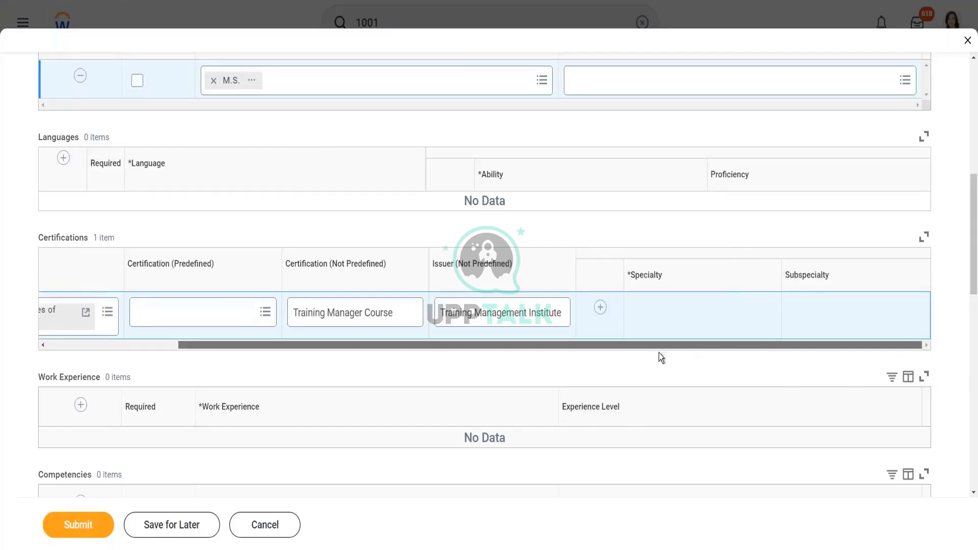
{"action": "left_click", "coordinate": [600, 308]}
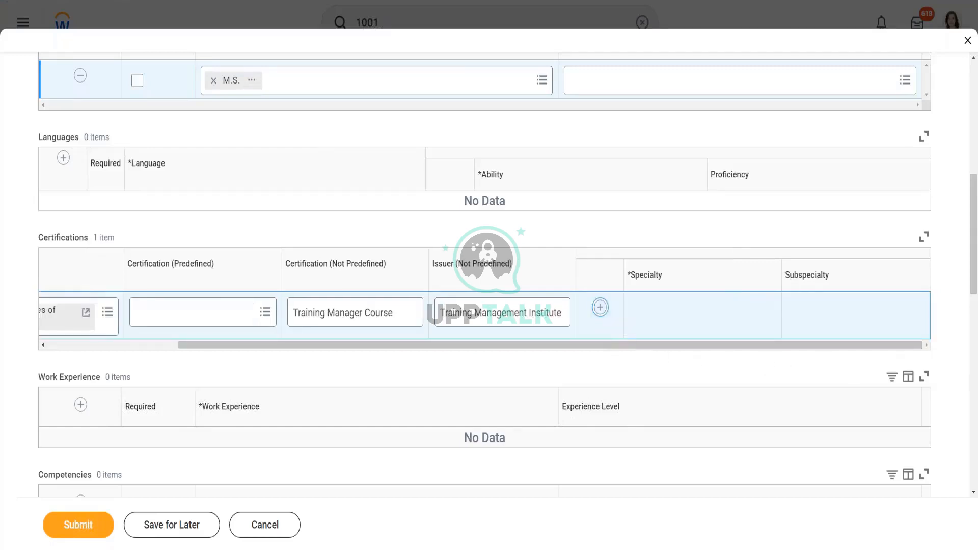
{"action": "scroll", "coordinate": [624, 275], "scroll_direction": "down", "scroll_amount": 1}
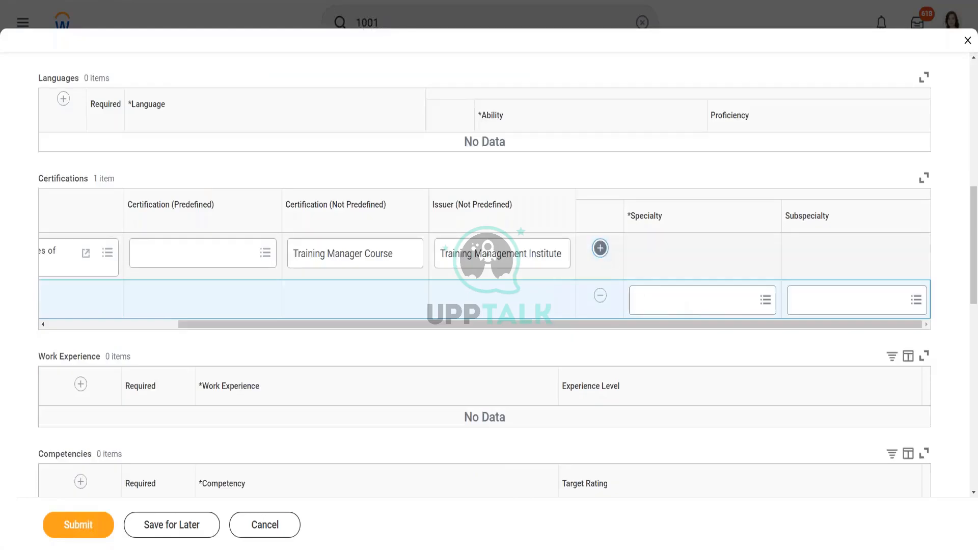
Set the certification specialty to Functional Expertiis - FE.
{"action": "left_click", "coordinate": [686, 306]}
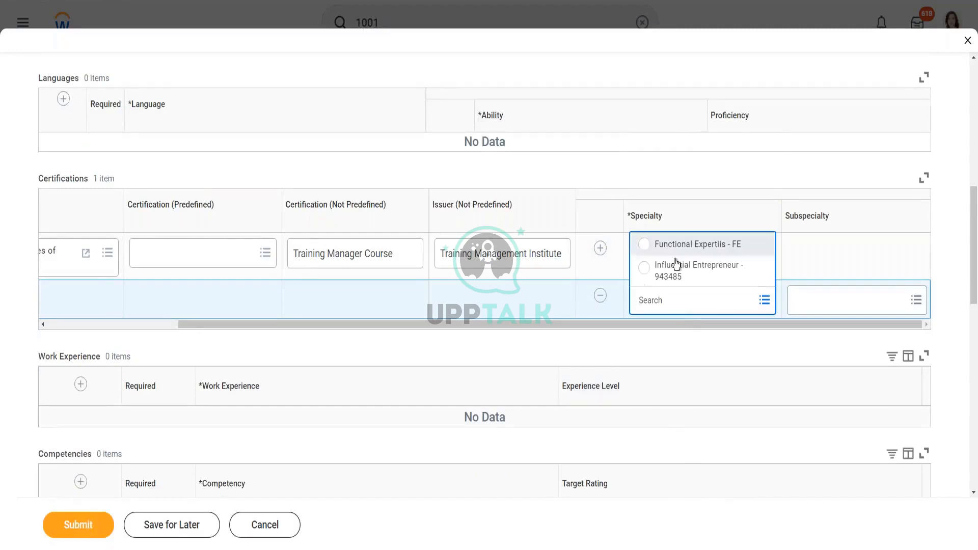
{"action": "left_click", "coordinate": [702, 252]}
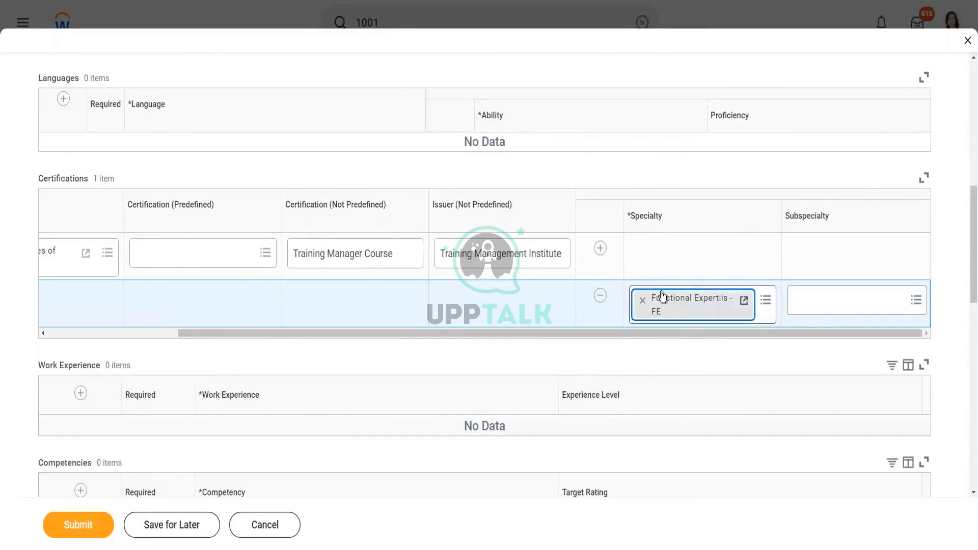
{"action": "left_click_drag", "start_coordinate": [368, 334], "coordinate": [124, 321]}
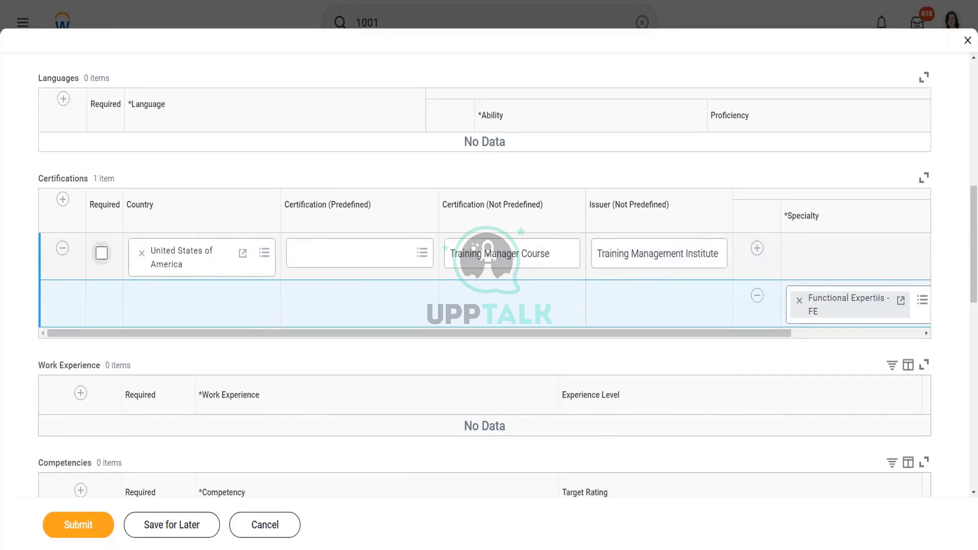
Leave the certification not required and add a blank Work Experience row.
{"action": "left_click", "coordinate": [101, 253]}
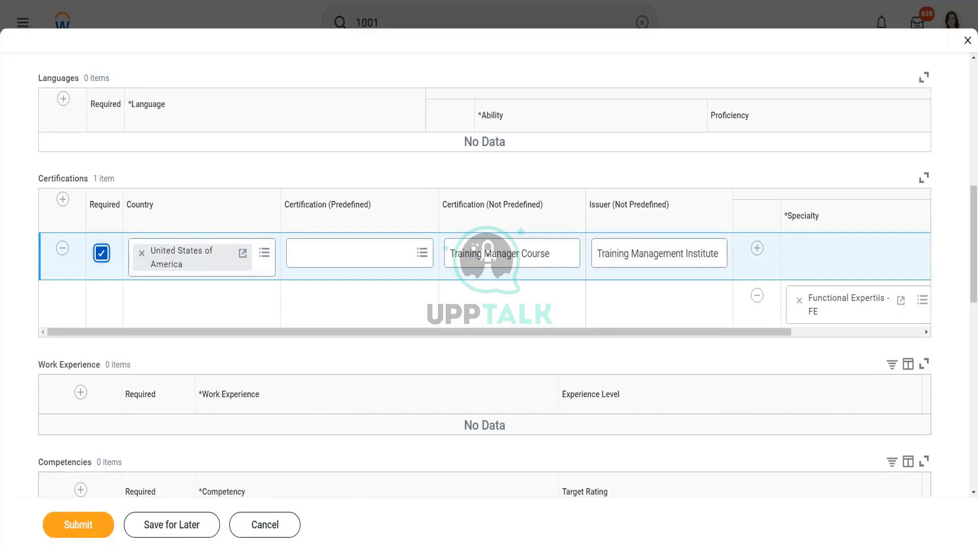
{"action": "left_click", "coordinate": [101, 254]}
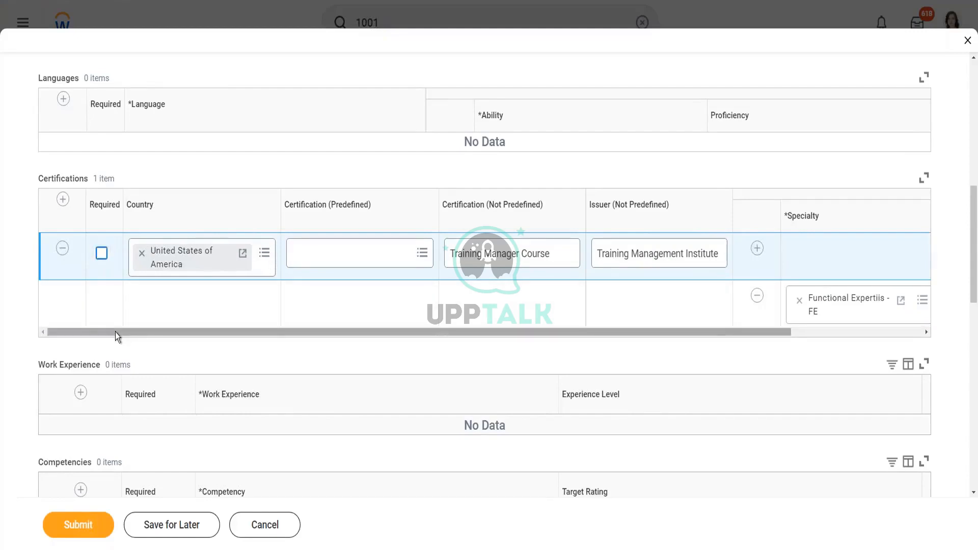
{"action": "scroll", "coordinate": [115, 332], "scroll_direction": "down", "scroll_amount": 1}
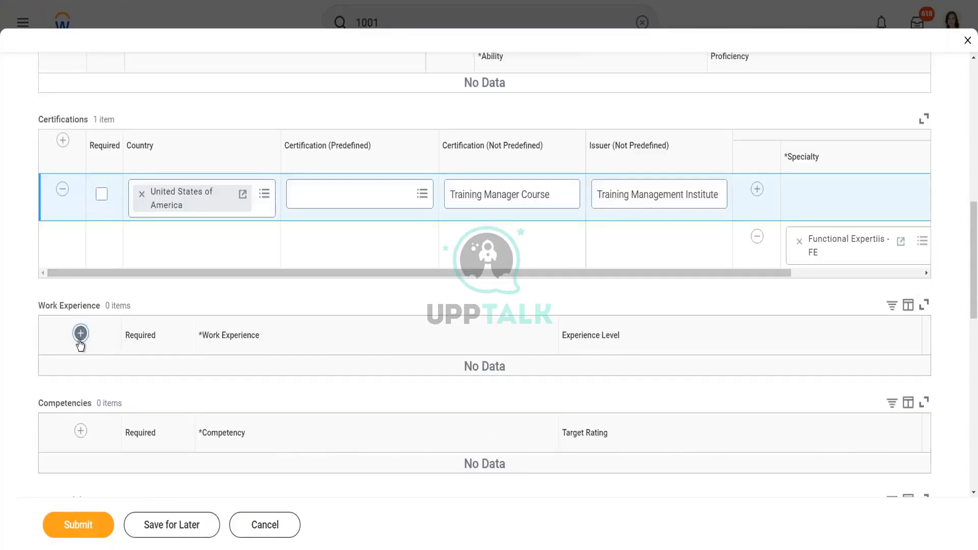
{"action": "left_click", "coordinate": [80, 337]}
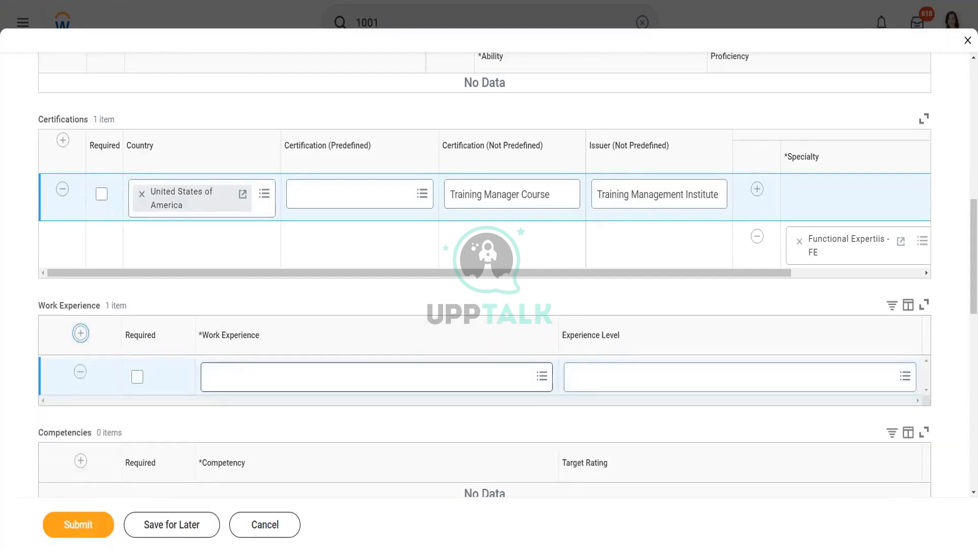
Require Management Experience as work experience at the Up to 3 Years level.
{"action": "left_click", "coordinate": [233, 381]}
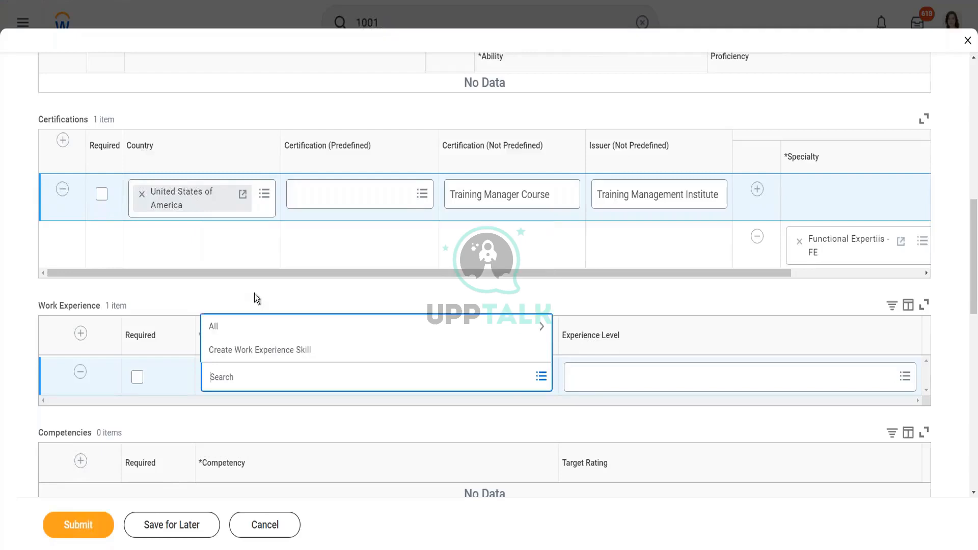
{"action": "left_click", "coordinate": [229, 326]}
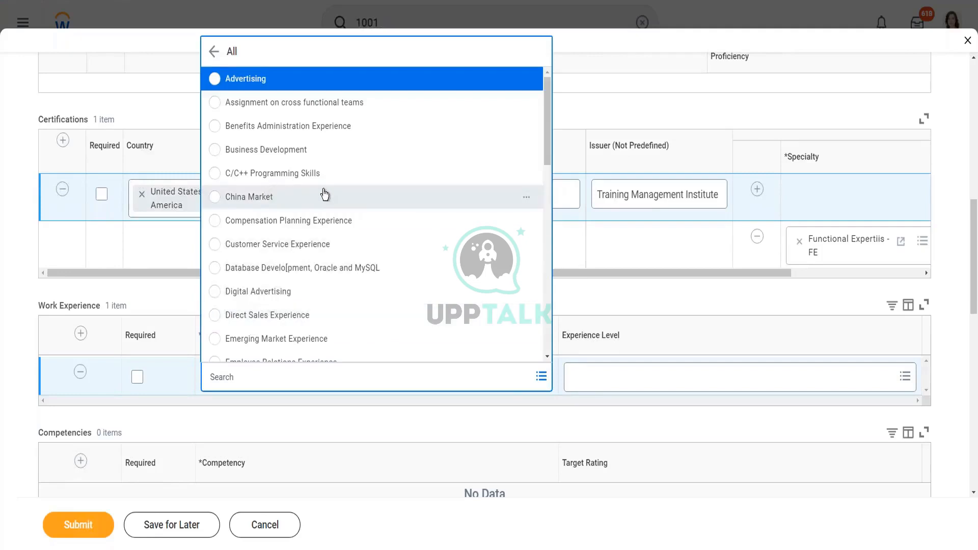
{"action": "scroll", "coordinate": [344, 202], "scroll_direction": "down", "scroll_amount": 1}
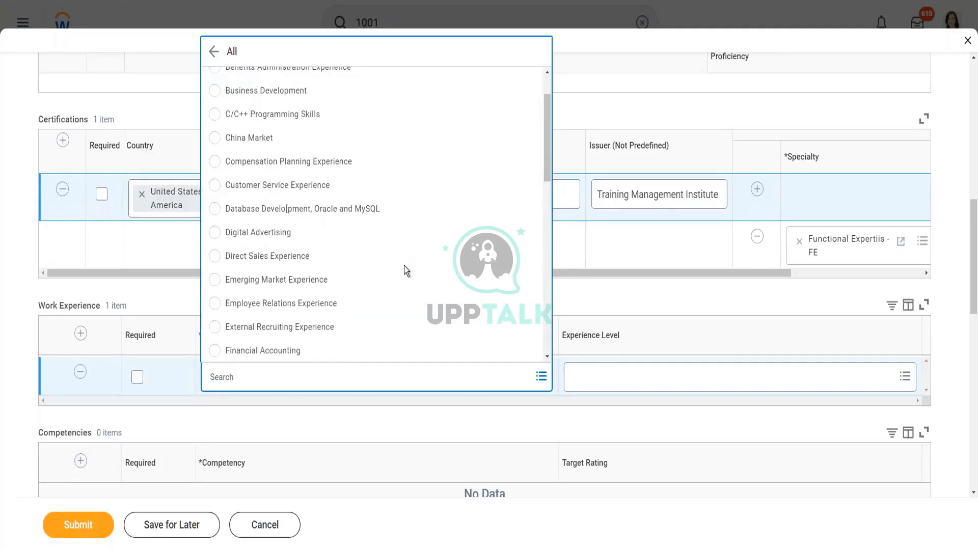
{"action": "scroll", "coordinate": [404, 266], "scroll_direction": "down", "scroll_amount": 4}
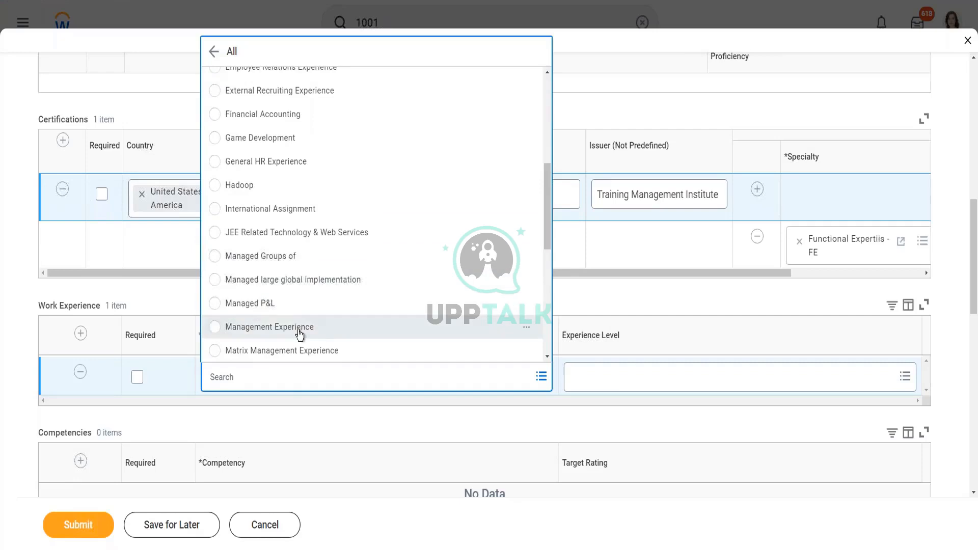
{"action": "left_click", "coordinate": [299, 330]}
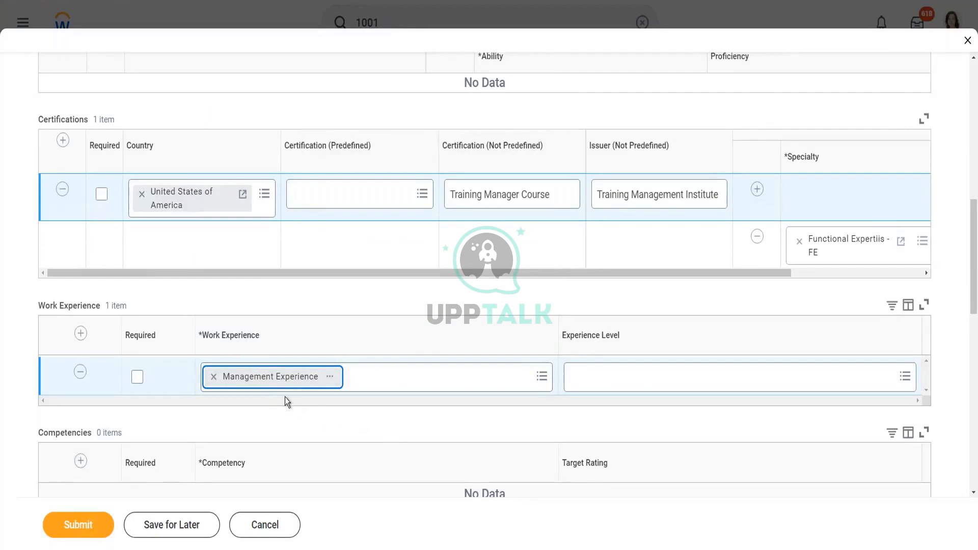
{"action": "left_click", "coordinate": [680, 383]}
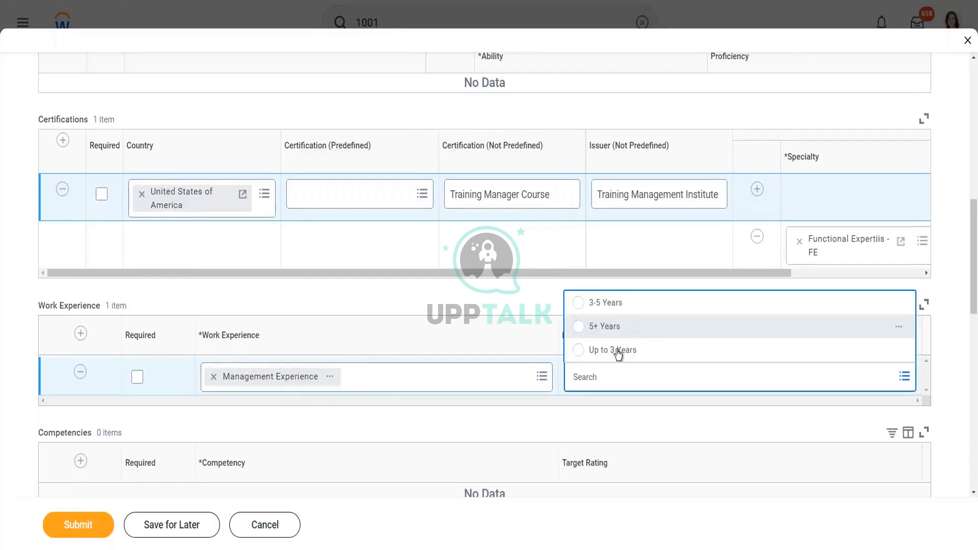
{"action": "left_click", "coordinate": [615, 351]}
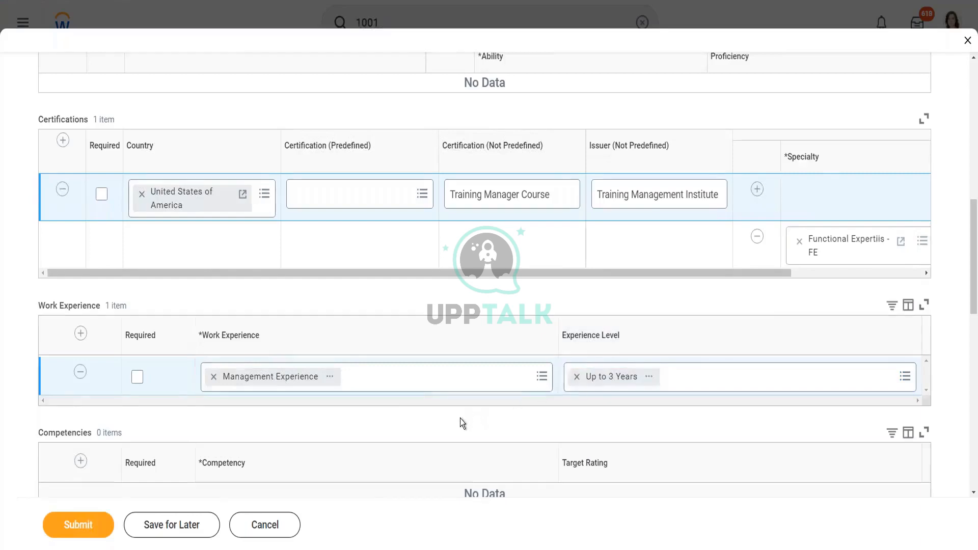
{"action": "scroll", "coordinate": [448, 421], "scroll_direction": "down", "scroll_amount": 1}
Recheck the Job Posting Title, then submit the request for 2 WW_Training Administrator positions.
{"action": "scroll", "coordinate": [437, 425], "scroll_direction": "down", "scroll_amount": 1}
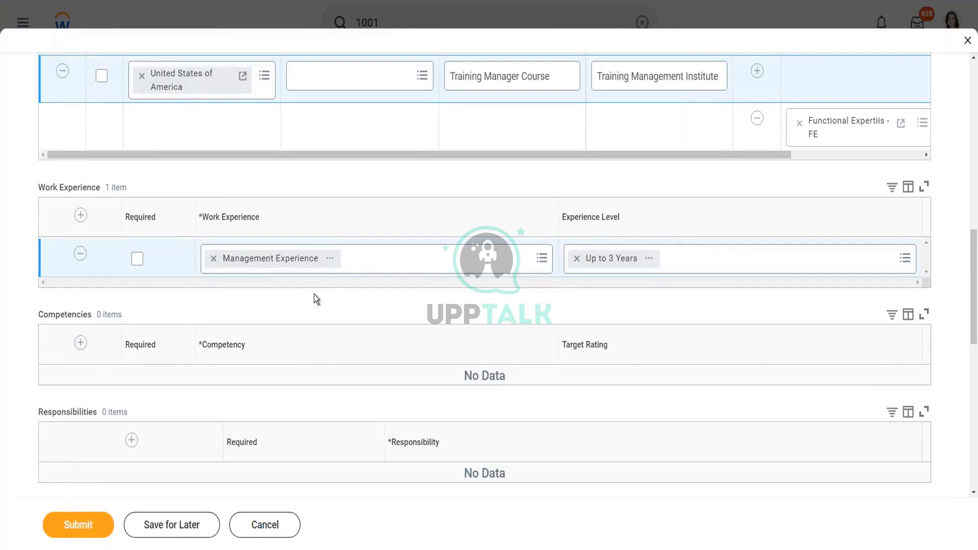
{"action": "scroll", "coordinate": [314, 298], "scroll_direction": "up", "scroll_amount": 5}
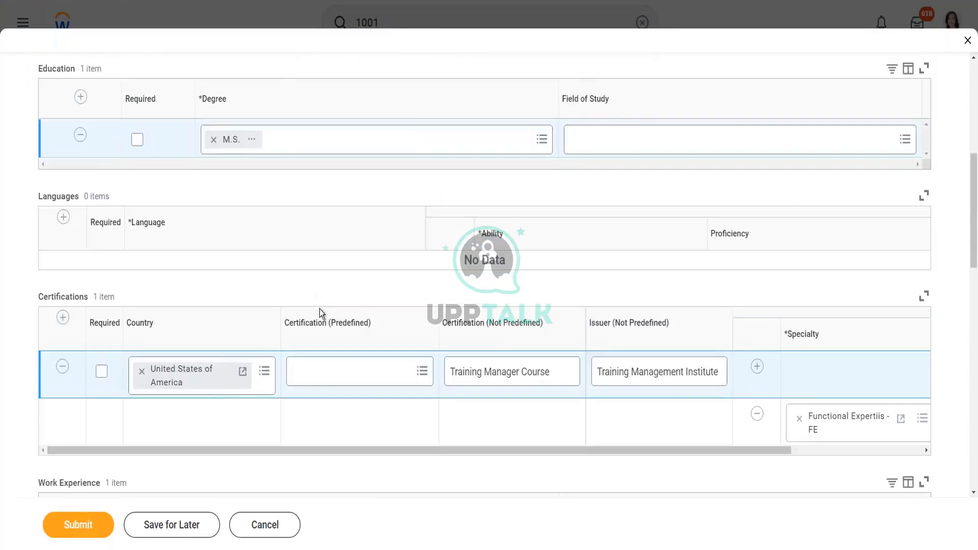
{"action": "scroll", "coordinate": [207, 230], "scroll_direction": "up", "scroll_amount": 5}
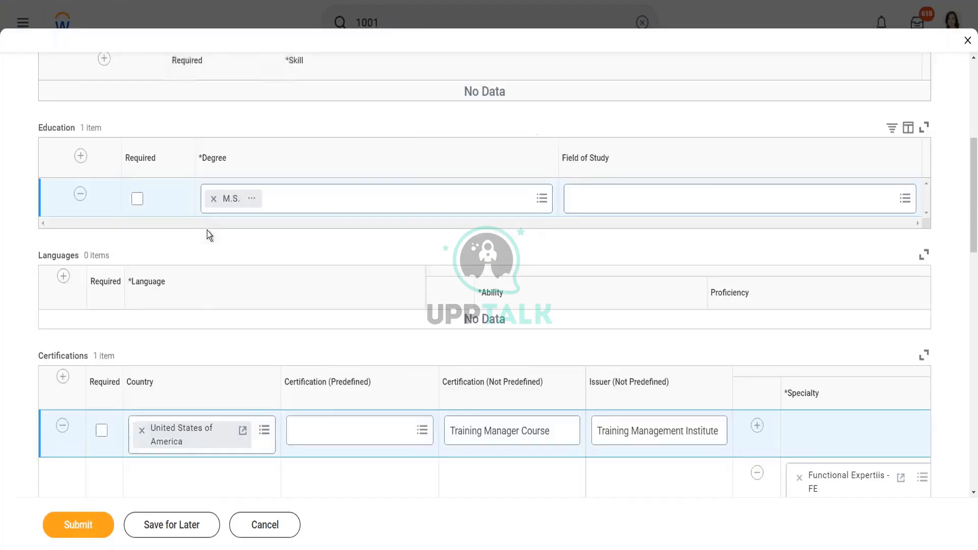
{"action": "left_click_drag", "start_coordinate": [192, 144], "coordinate": [144, 143]}
{"action": "left_click", "coordinate": [274, 144]}
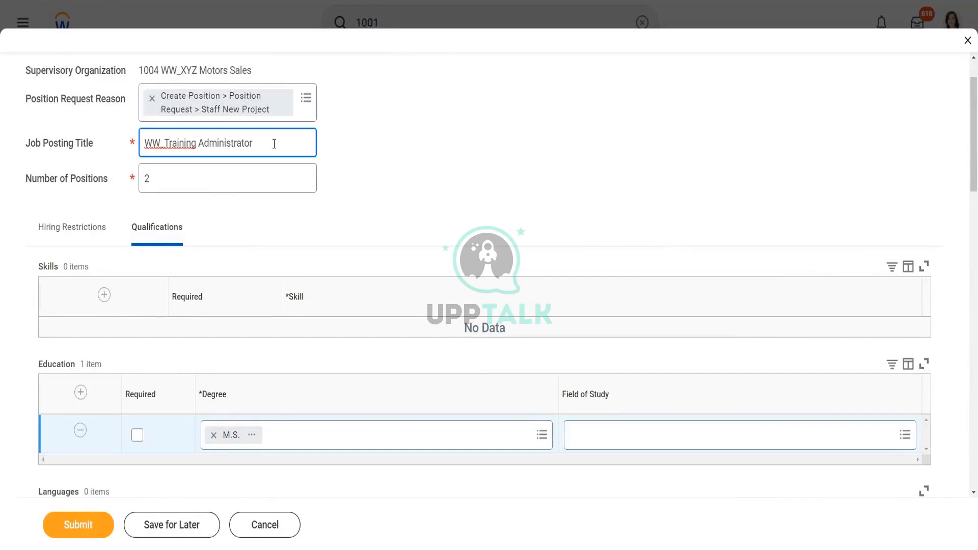
{"action": "left_click", "coordinate": [77, 527]}
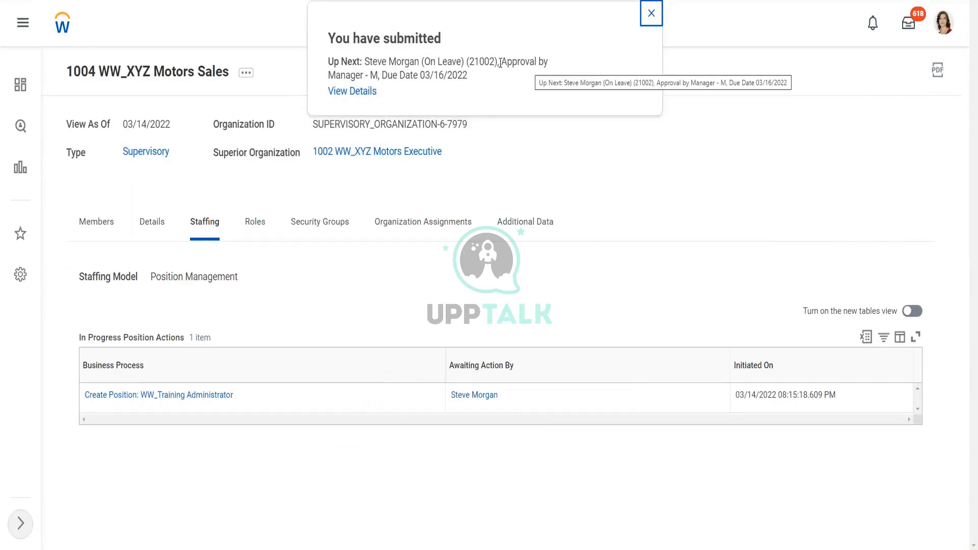
{"action": "left_click_drag", "start_coordinate": [502, 61], "coordinate": [551, 60]}
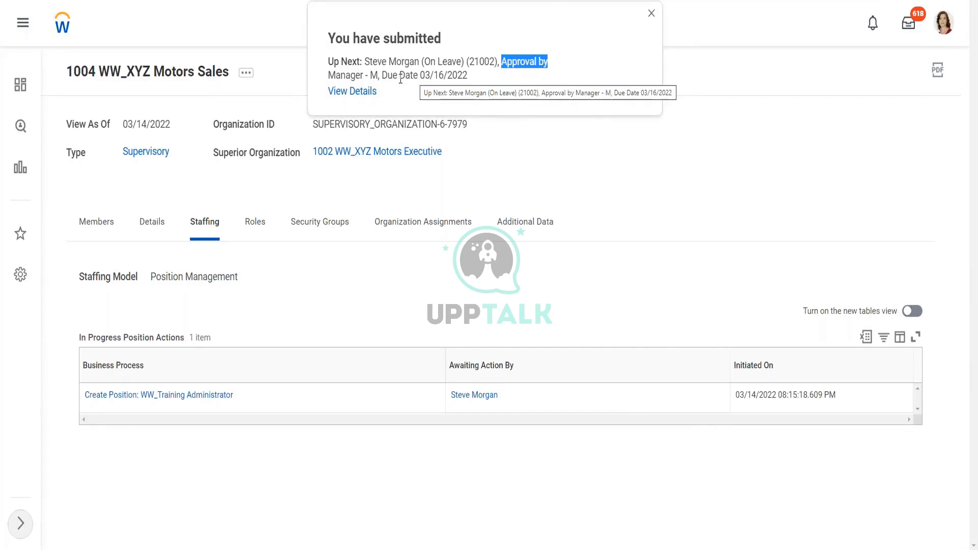
{"action": "left_click", "coordinate": [353, 97]}
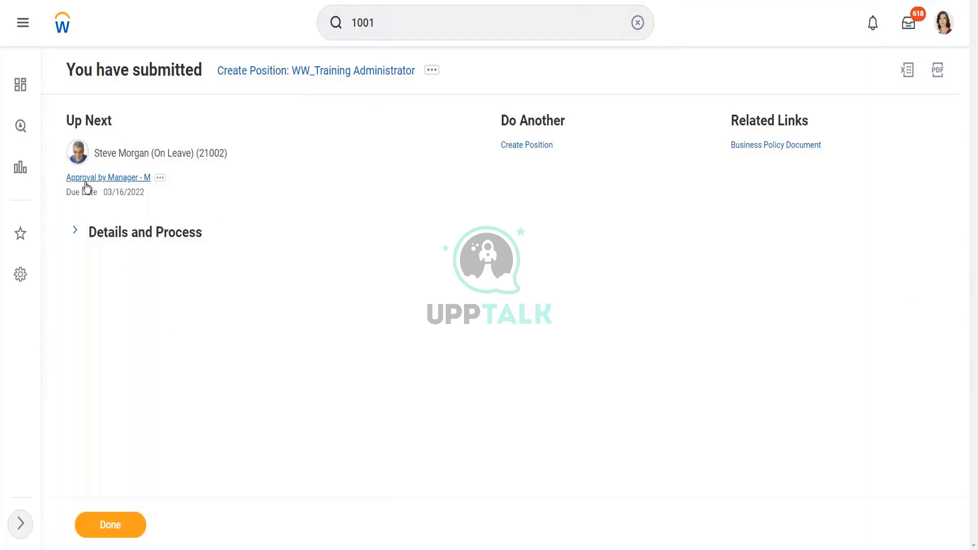
Expand Details and Process to review the In Progress status, Staff New Project reason and 2 positions.
{"action": "left_click", "coordinate": [79, 237]}
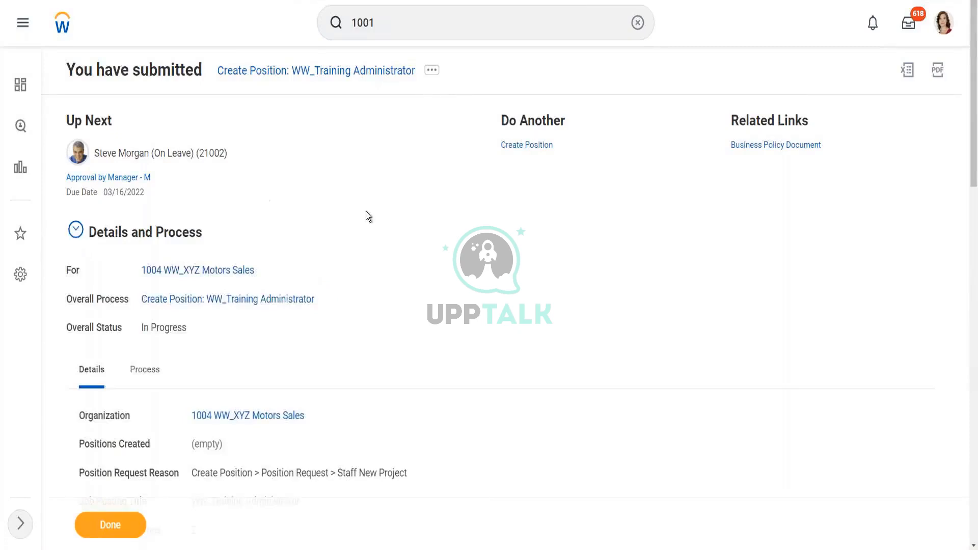
{"action": "scroll", "coordinate": [366, 212], "scroll_direction": "down", "scroll_amount": 2}
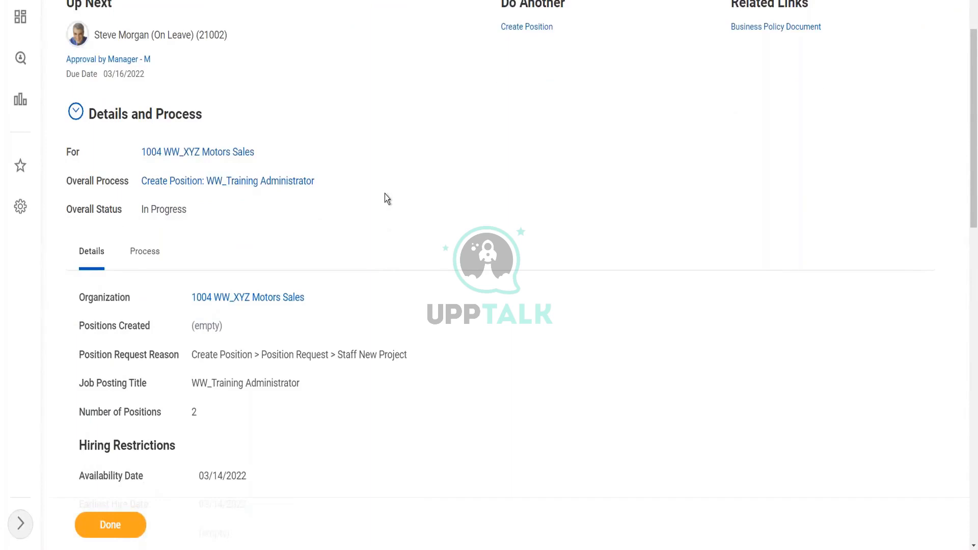
{"action": "scroll", "coordinate": [385, 195], "scroll_direction": "up", "scroll_amount": 2}
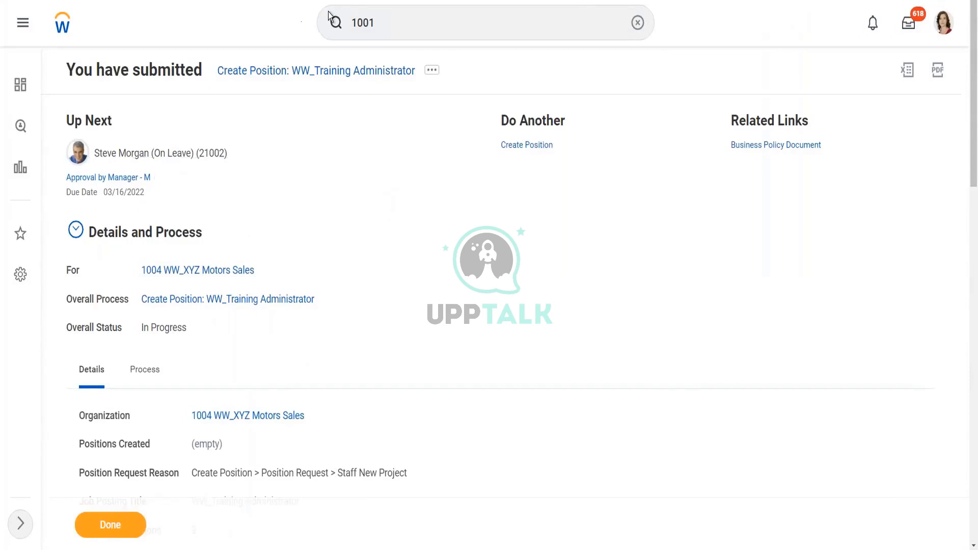
Start a proxy session acting as the on-leave manager through the Start Proxy task.
{"action": "left_click", "coordinate": [401, 23]}
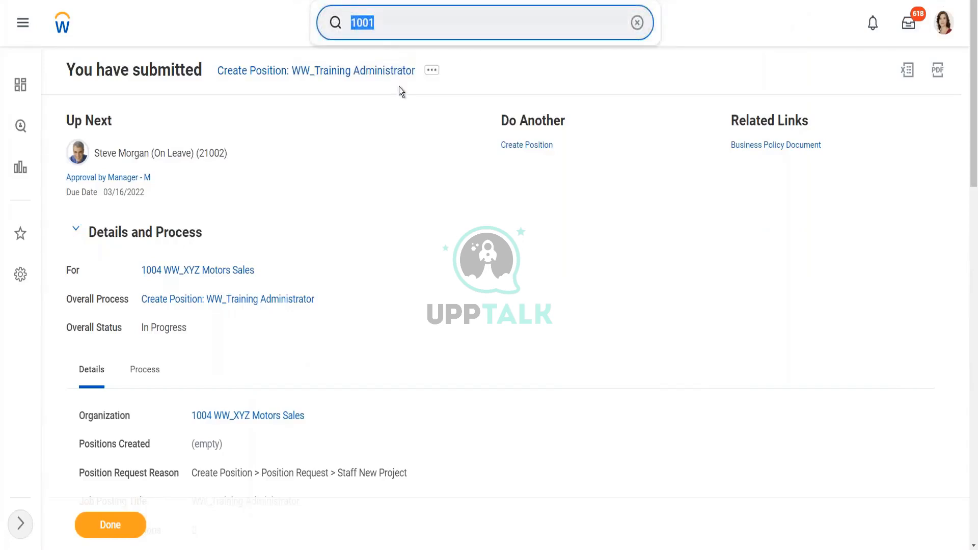
{"action": "type", "text": "start pro"}
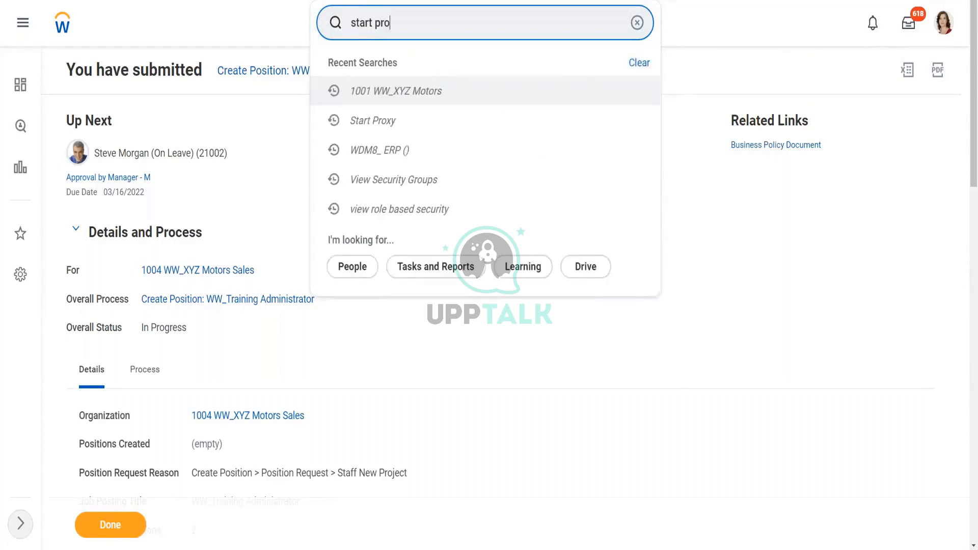
{"action": "type", "text": "xy"}
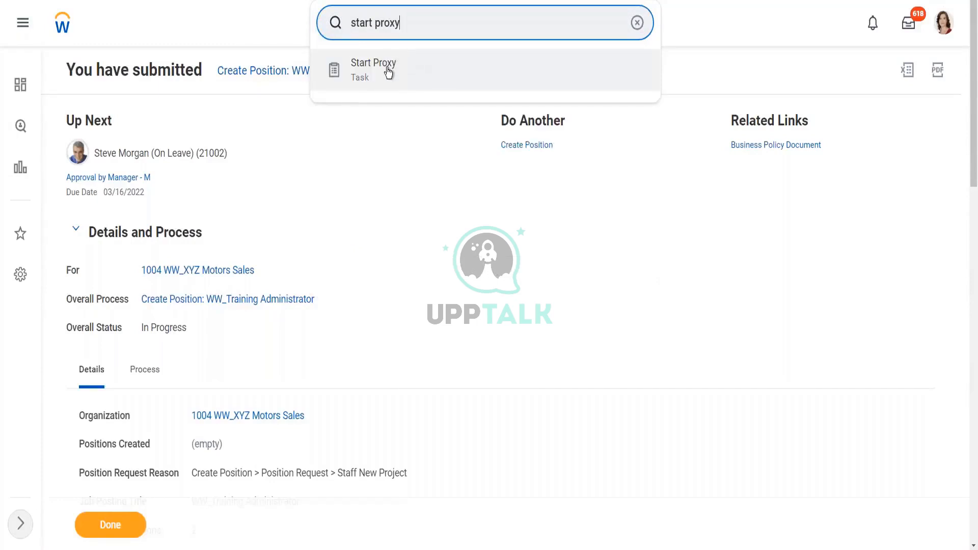
{"action": "left_click", "coordinate": [388, 73]}
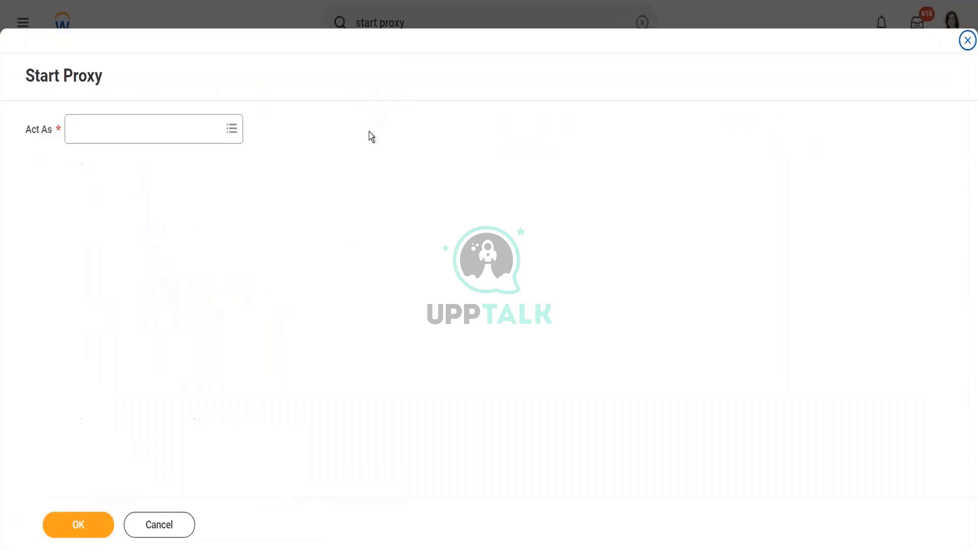
{"action": "left_click", "coordinate": [203, 129]}
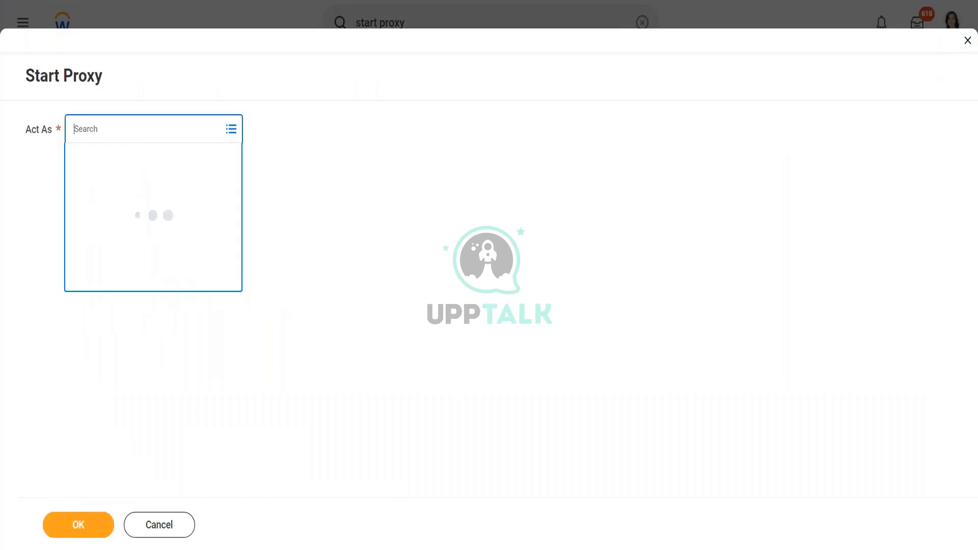
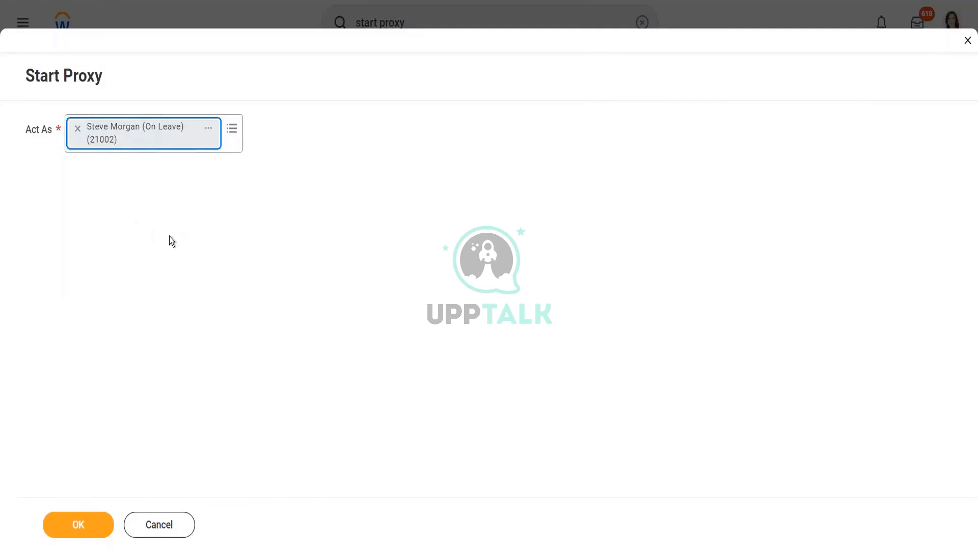
{"action": "left_click", "coordinate": [66, 521]}
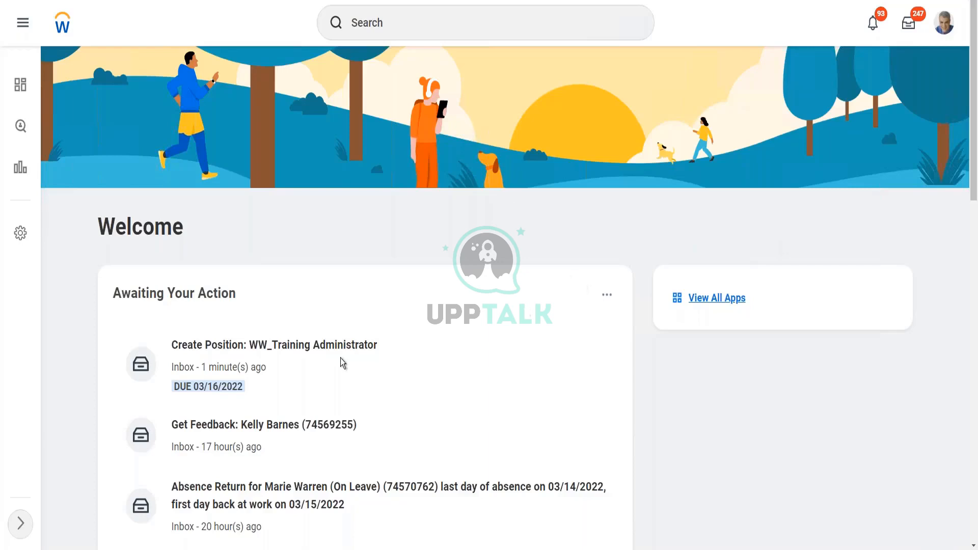
{"action": "scroll", "coordinate": [294, 372], "scroll_direction": "down", "scroll_amount": 1}
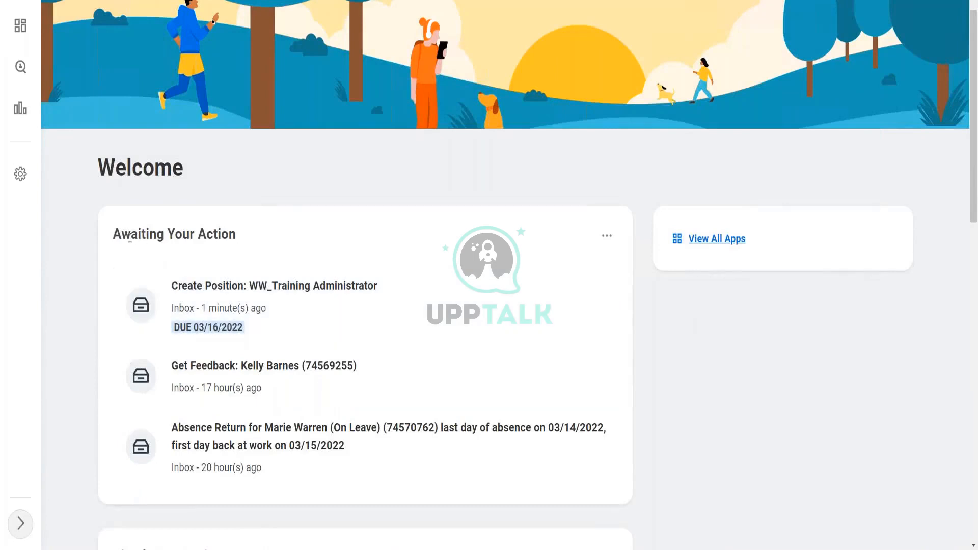
{"action": "scroll", "coordinate": [264, 218], "scroll_direction": "up", "scroll_amount": 1}
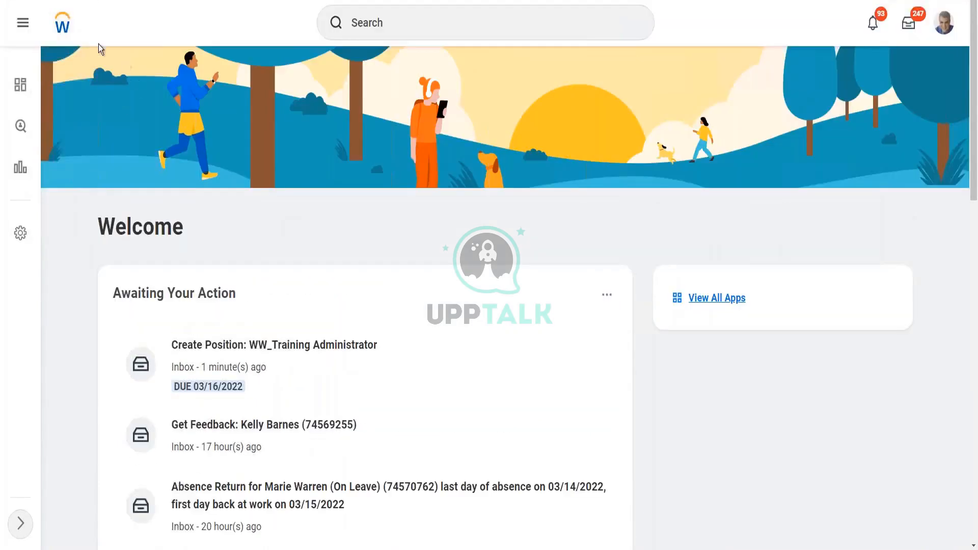
{"action": "left_click", "coordinate": [943, 23]}
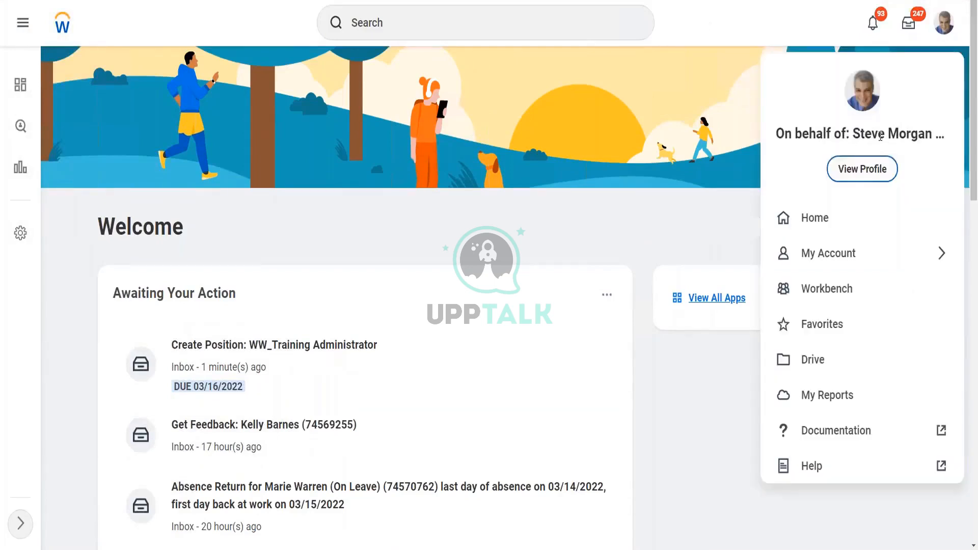
{"action": "left_click", "coordinate": [633, 136]}
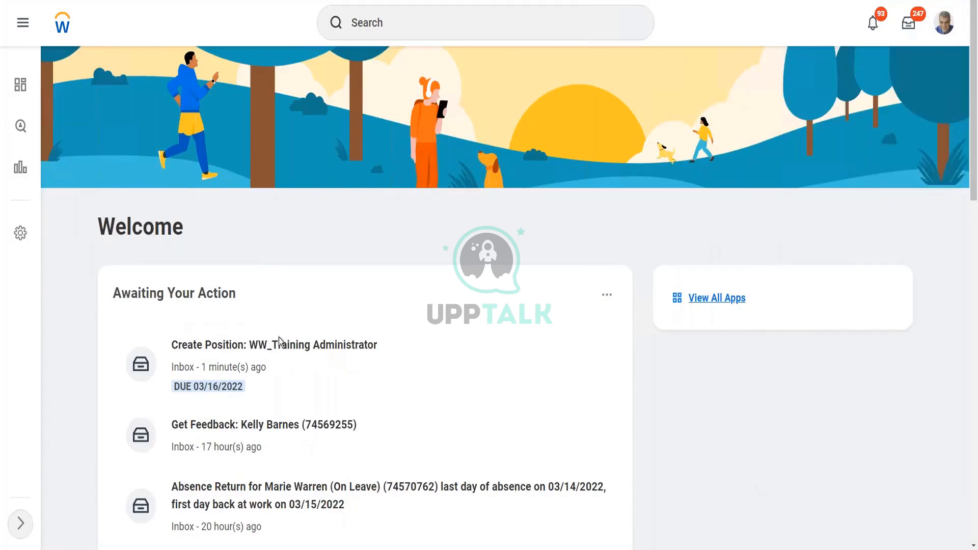
{"action": "scroll", "coordinate": [273, 336], "scroll_direction": "down", "scroll_amount": 1}
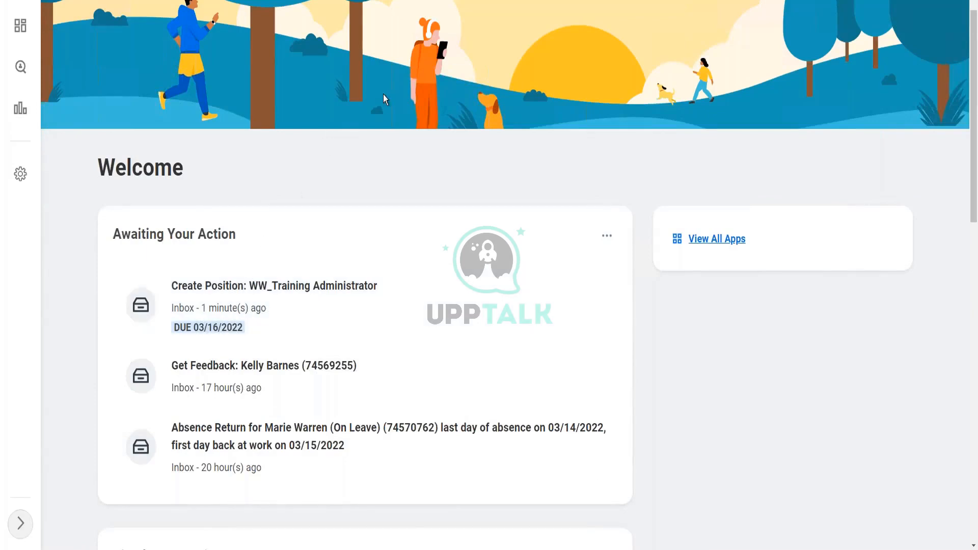
{"action": "scroll", "coordinate": [384, 95], "scroll_direction": "up", "scroll_amount": 1}
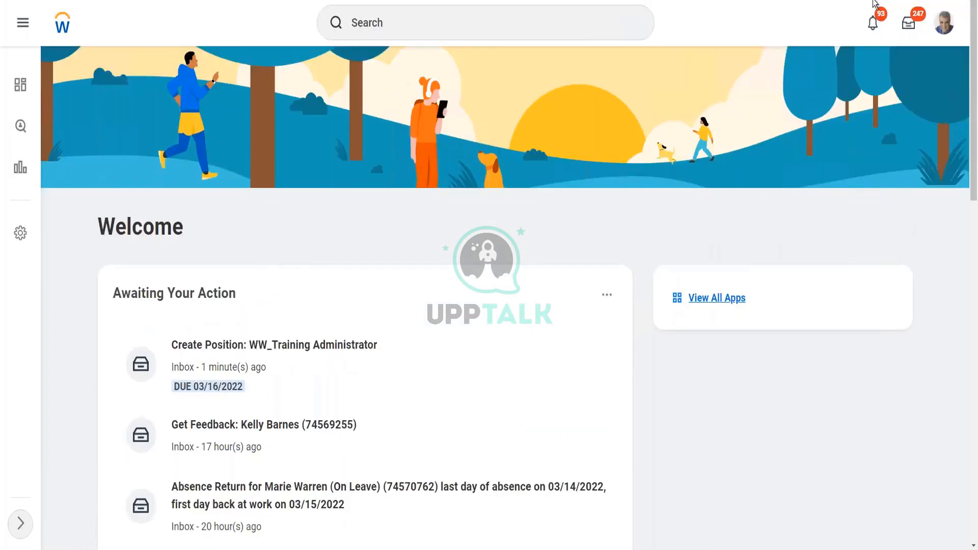
{"action": "left_click", "coordinate": [909, 29]}
{"action": "left_click", "coordinate": [909, 29]}
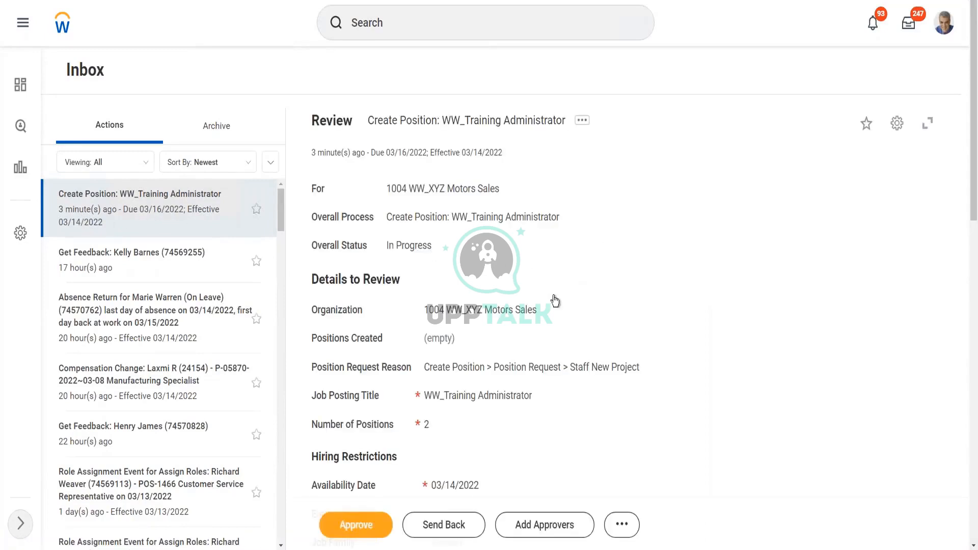
Scroll through the Create Position review showing 2 positions with 03/14/2022 hire dates.
{"action": "scroll", "coordinate": [553, 303], "scroll_direction": "down", "scroll_amount": 3}
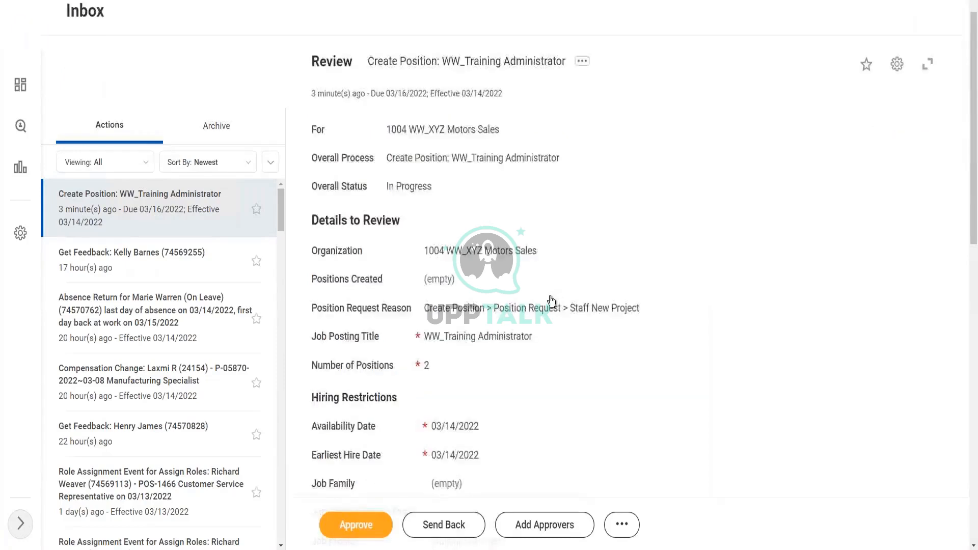